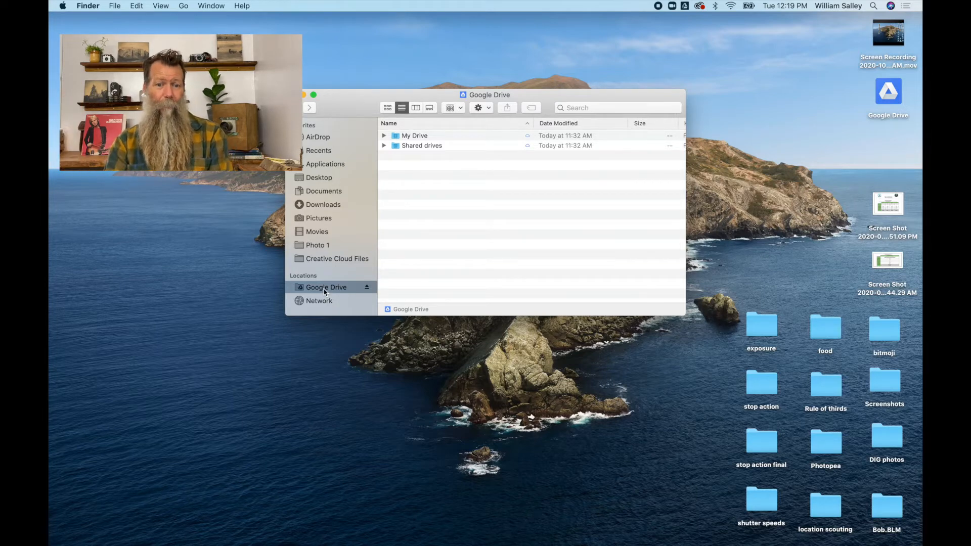
- Create a folder named "Photo 2 2020" in My Drive on Google Drive
{"action": "double_click", "coordinate": [397, 137]}
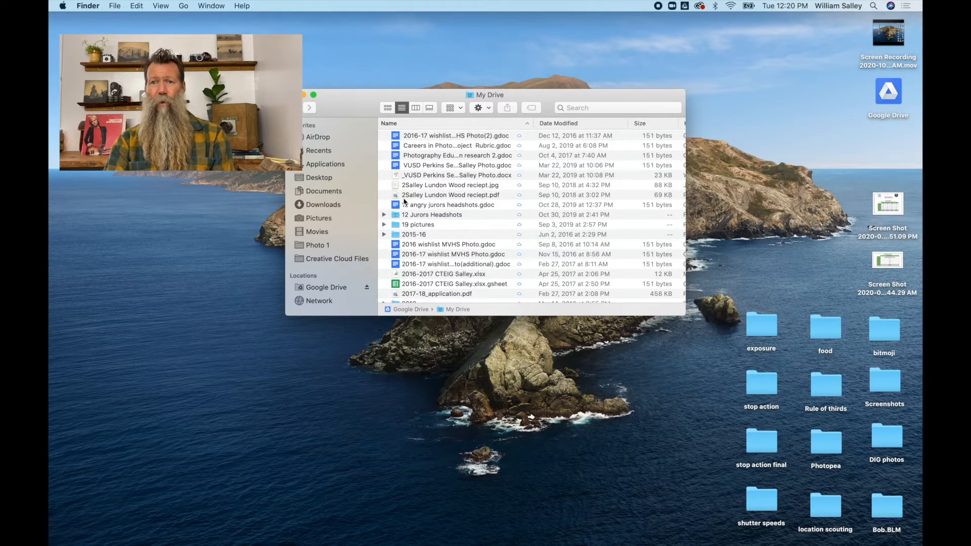
{"action": "left_click", "coordinate": [487, 109]}
{"action": "left_click", "coordinate": [490, 122]}
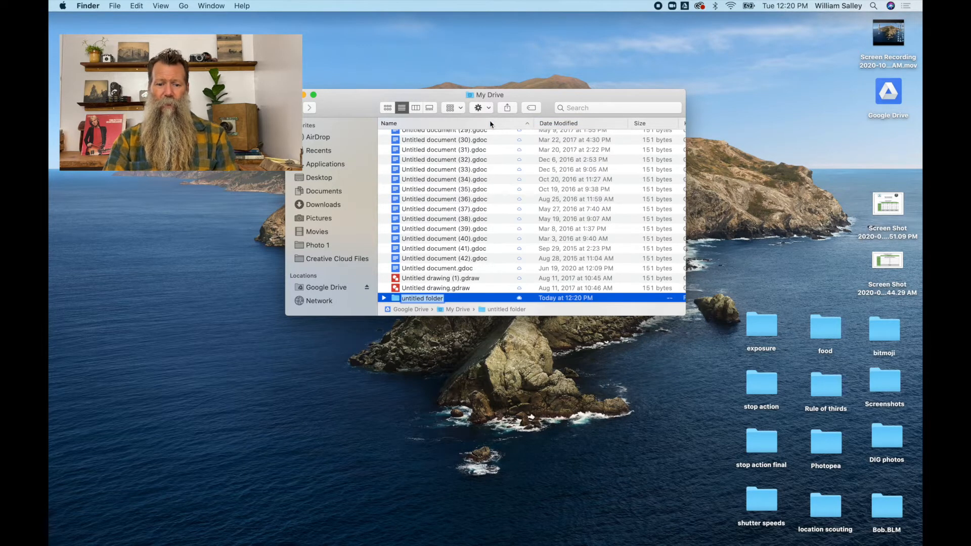
{"action": "type", "text": "PH"}
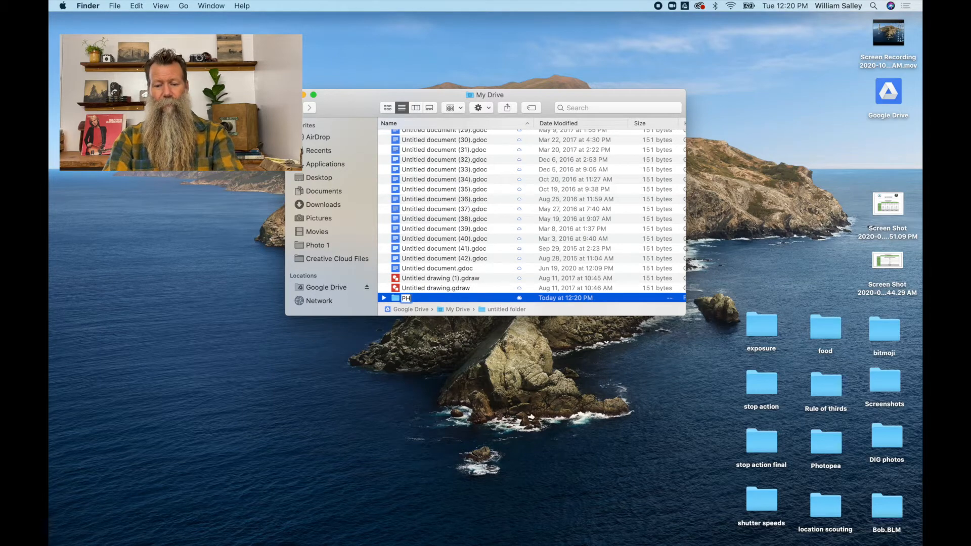
{"action": "key", "text": "BackSpace"}
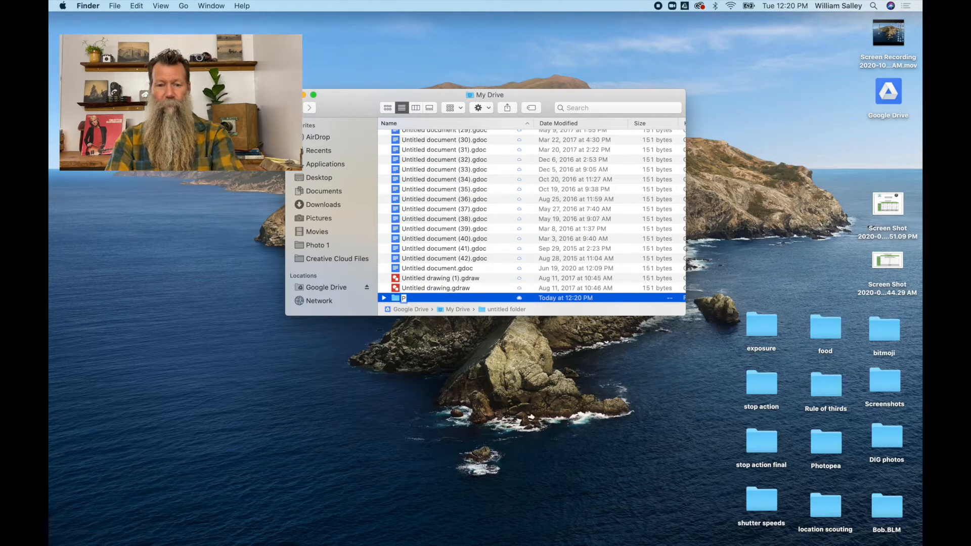
{"action": "type", "text": "hoto"}
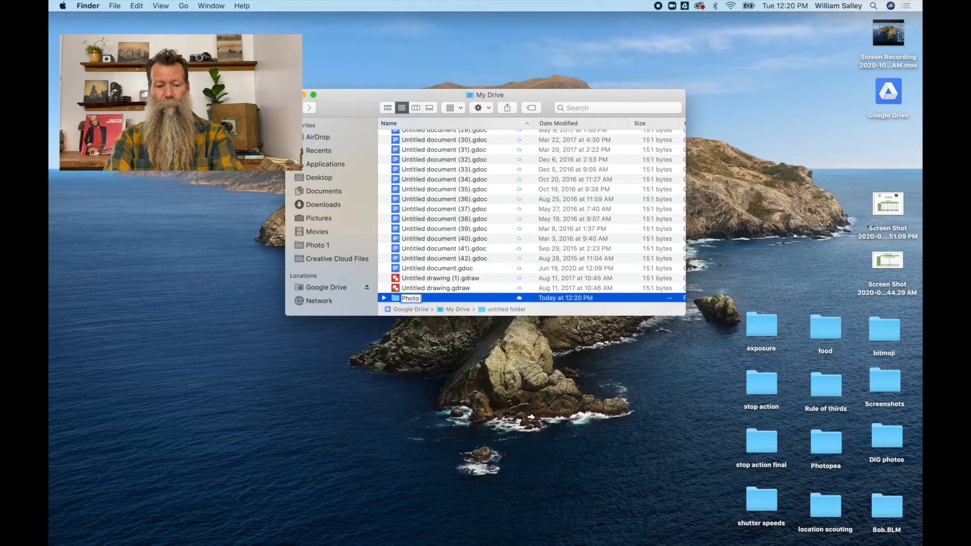
{"action": "type", "text": " 2 2020"}
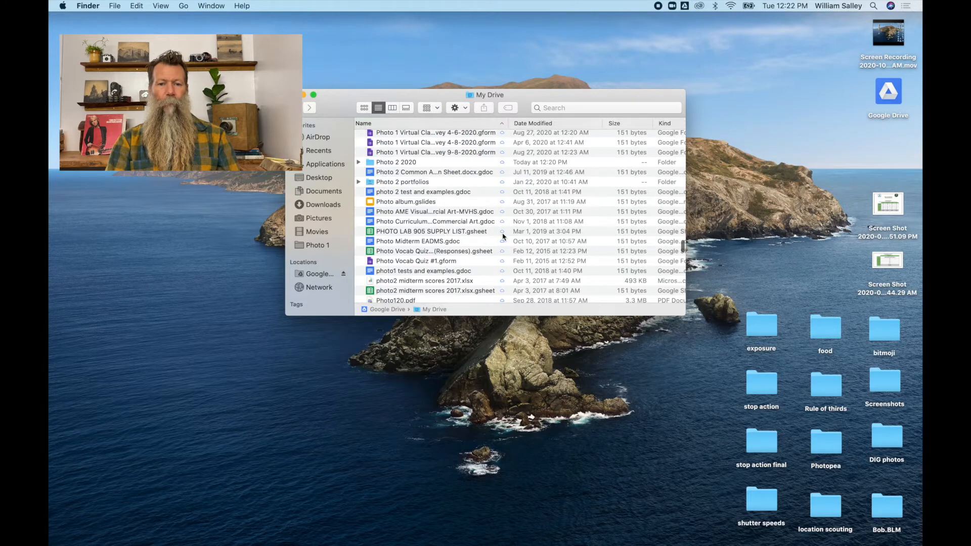
- Create a second folder in My Drive named "Lightroom Photo2"
{"action": "scroll", "coordinate": [501, 238], "scroll_direction": "down", "scroll_amount": 5}
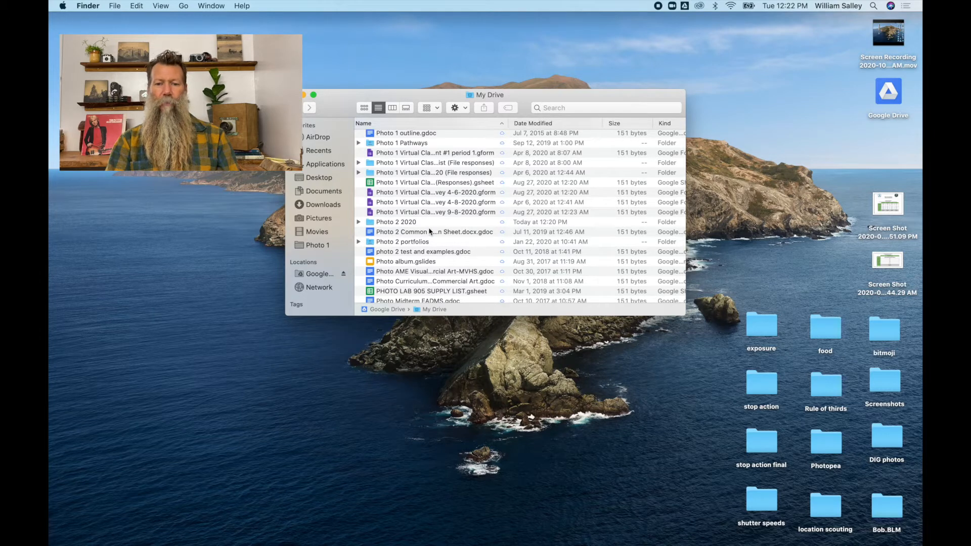
{"action": "left_click", "coordinate": [459, 108]}
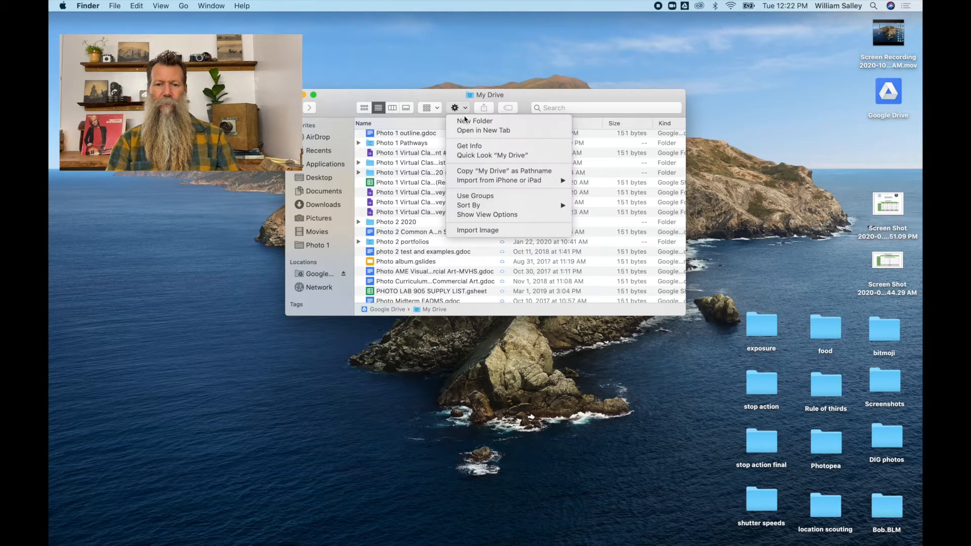
{"action": "left_click", "coordinate": [464, 120]}
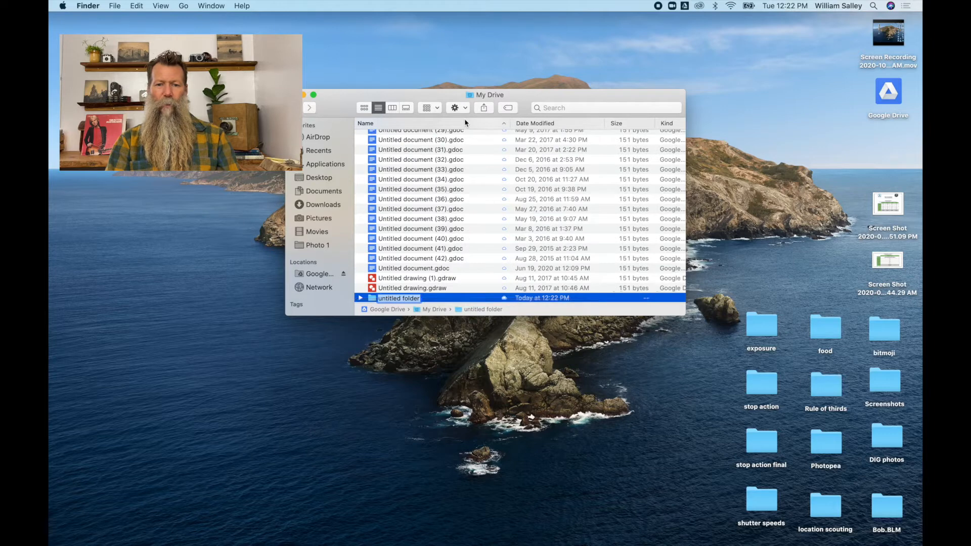
{"action": "type", "text": "L"}
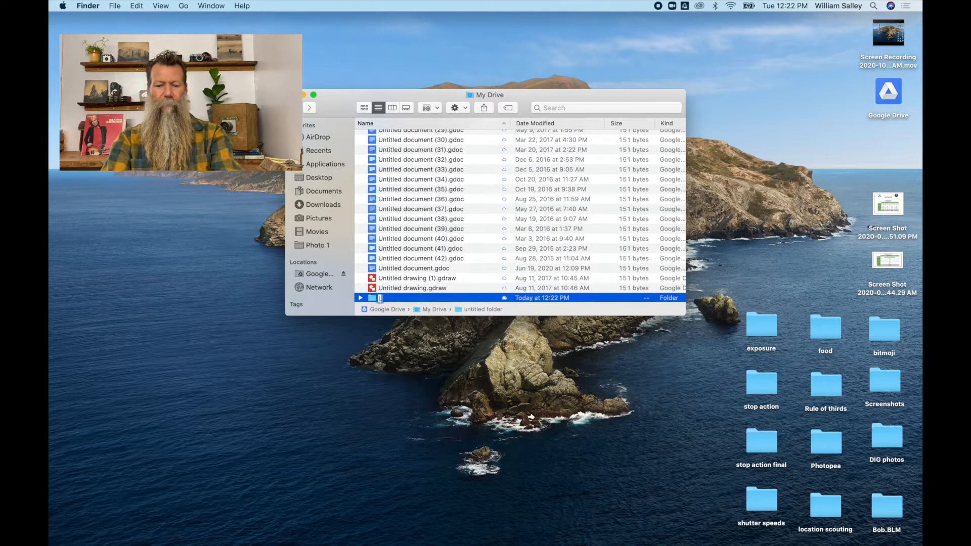
{"action": "type", "text": "ightroom P"}
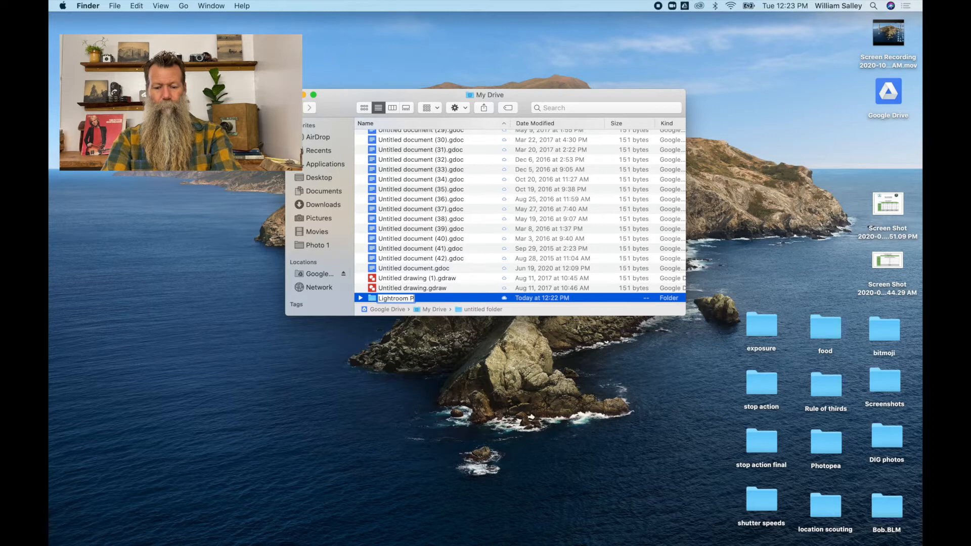
{"action": "type", "text": "hoto2"}
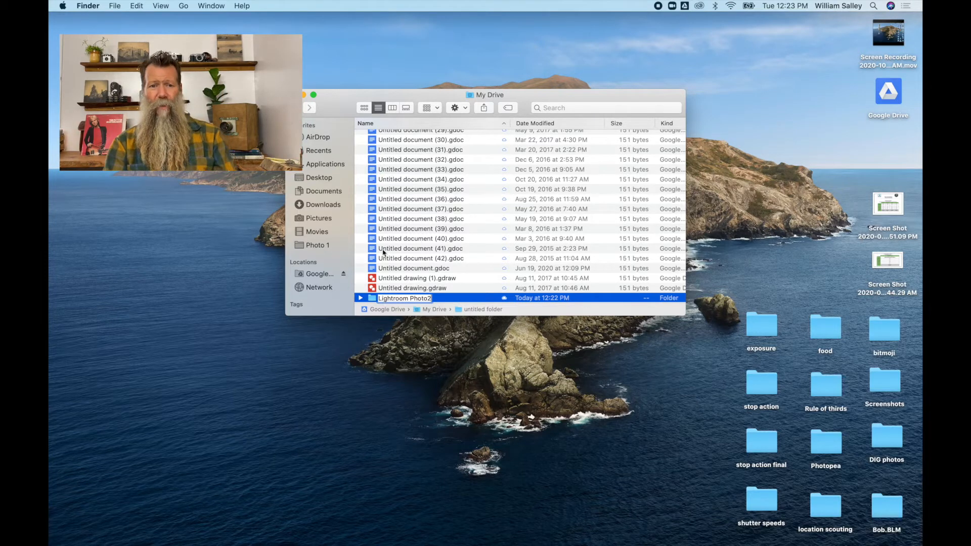
{"action": "left_click", "coordinate": [459, 289]}
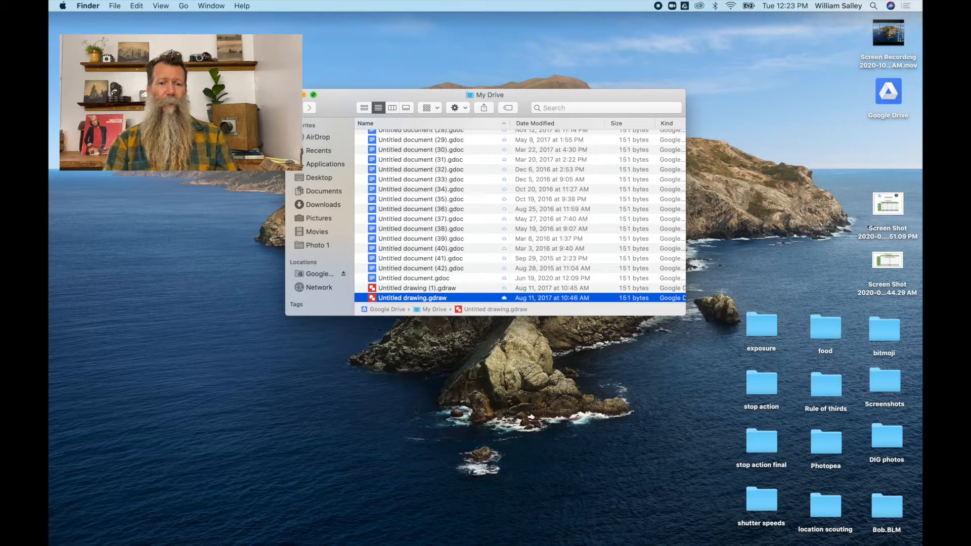
- Close the My Drive window and launch Lightroom Classic
{"action": "left_click", "coordinate": [294, 95]}
{"action": "mouse_move", "coordinate": [314, 539]}
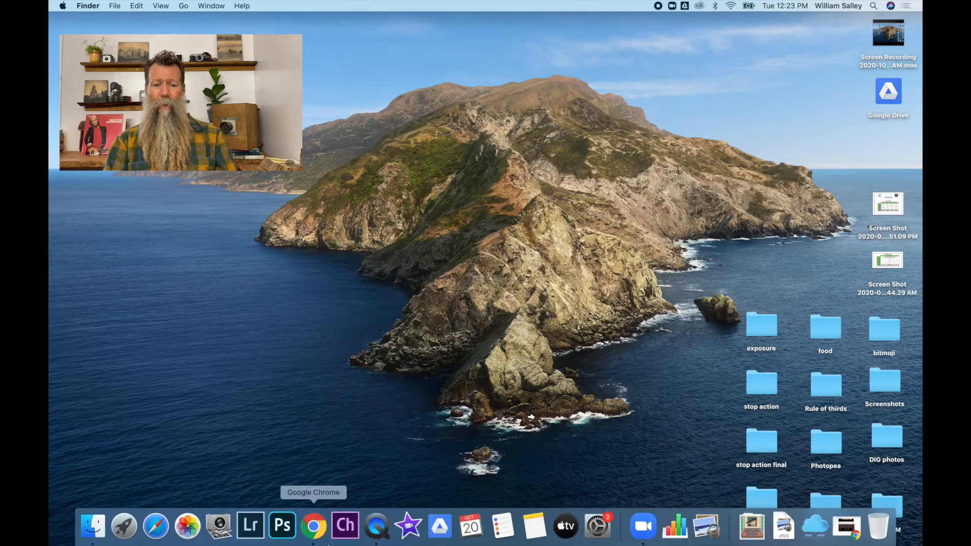
{"action": "left_click", "coordinate": [251, 534]}
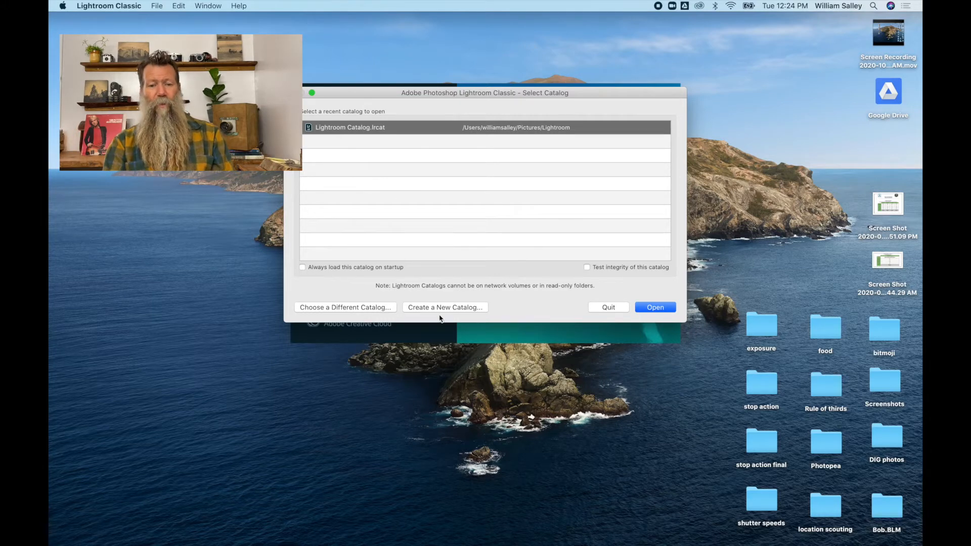
{"action": "left_click", "coordinate": [467, 308]}
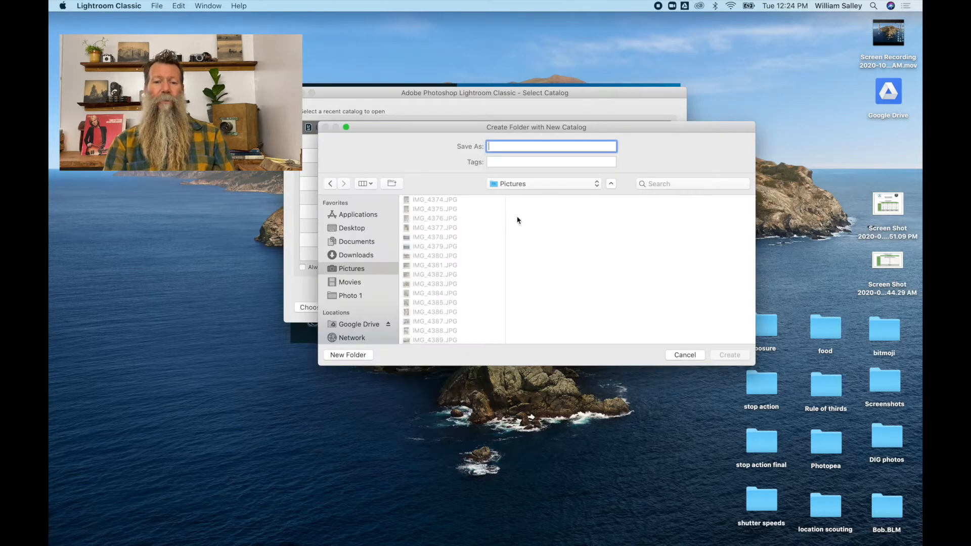
{"action": "left_click", "coordinate": [611, 185]}
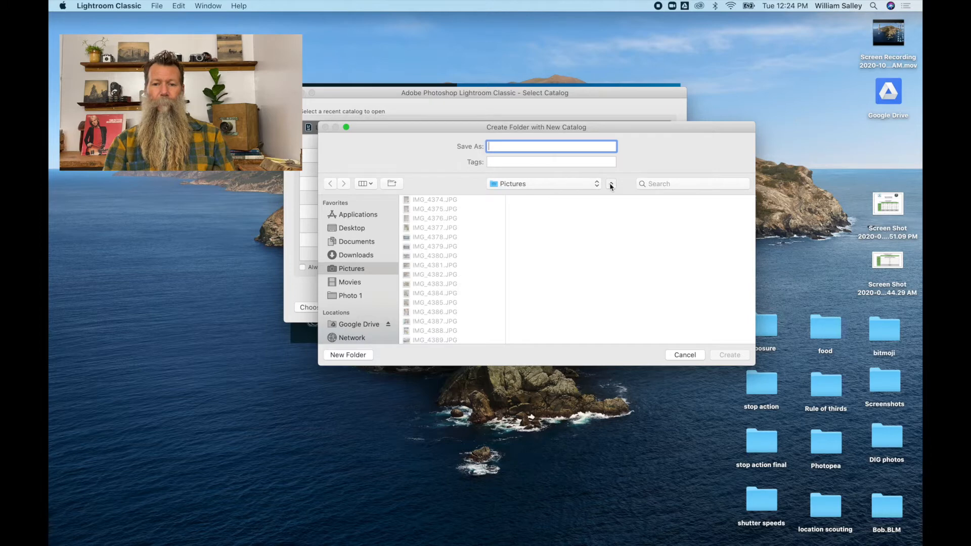
{"action": "left_click", "coordinate": [551, 199]}
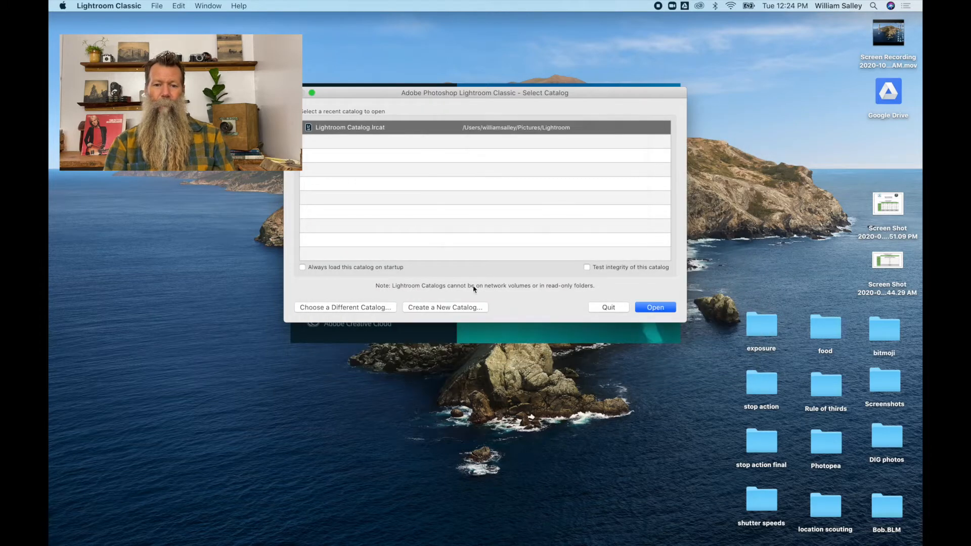
- Start a new catalog and choose the Lightroom Photo2 folder in Google Drive's My Drive as its save location
{"action": "left_click", "coordinate": [452, 308]}
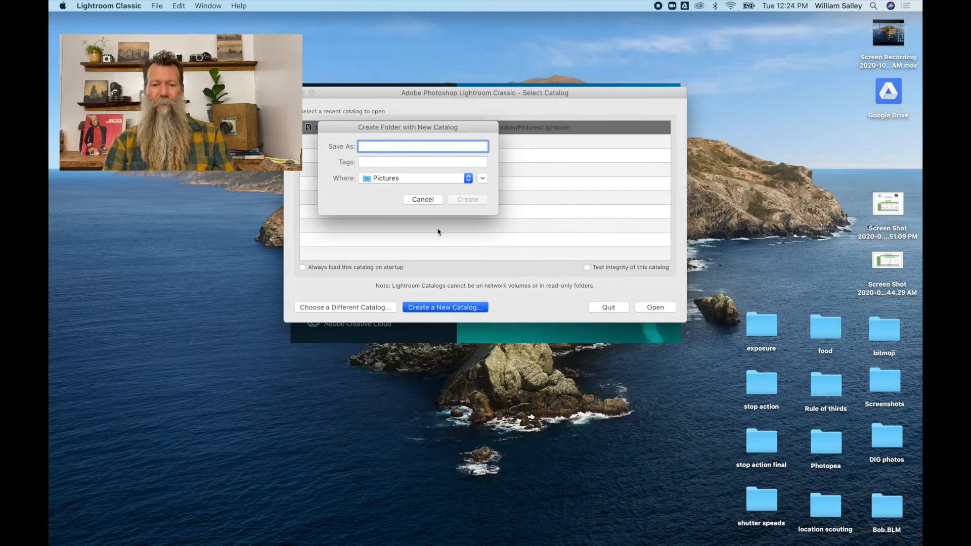
{"action": "left_click", "coordinate": [482, 180]}
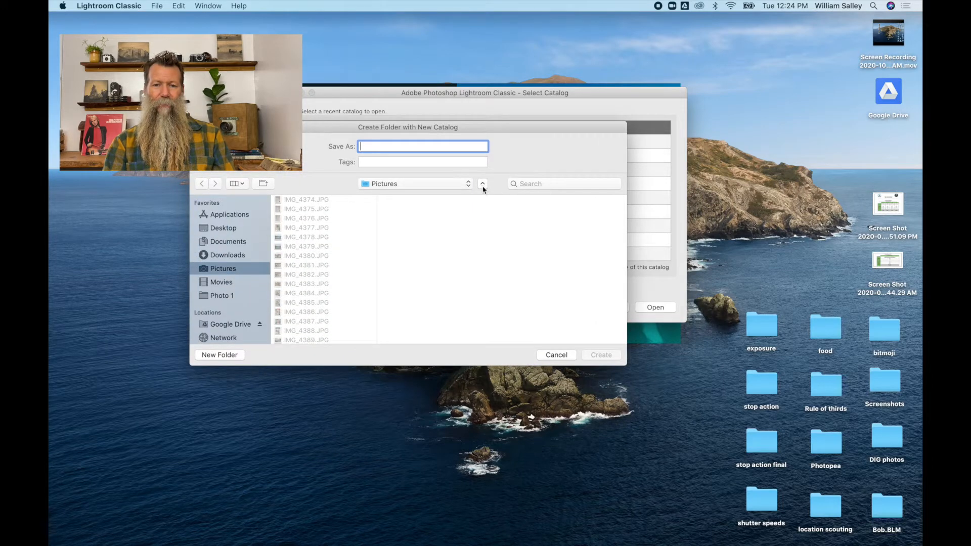
{"action": "left_click", "coordinate": [482, 182]}
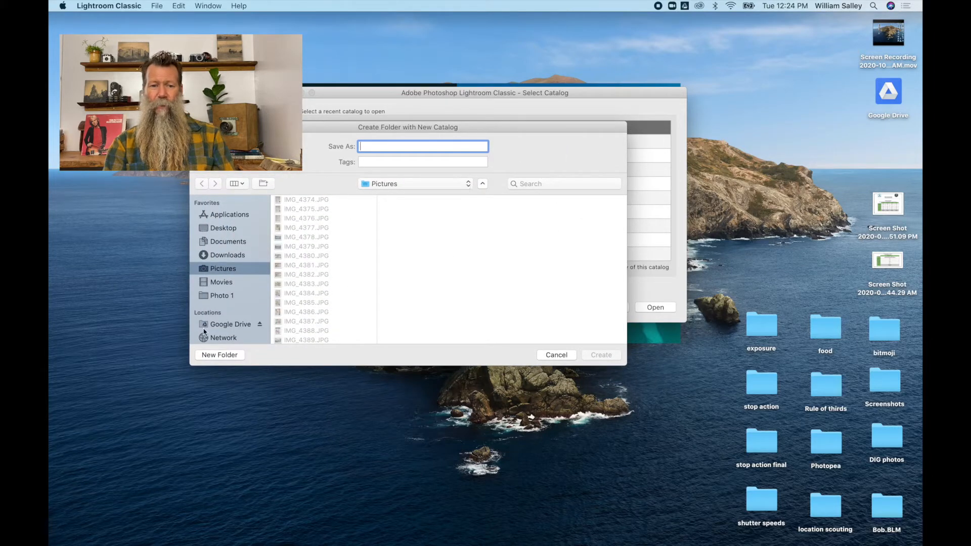
{"action": "left_click", "coordinate": [230, 326]}
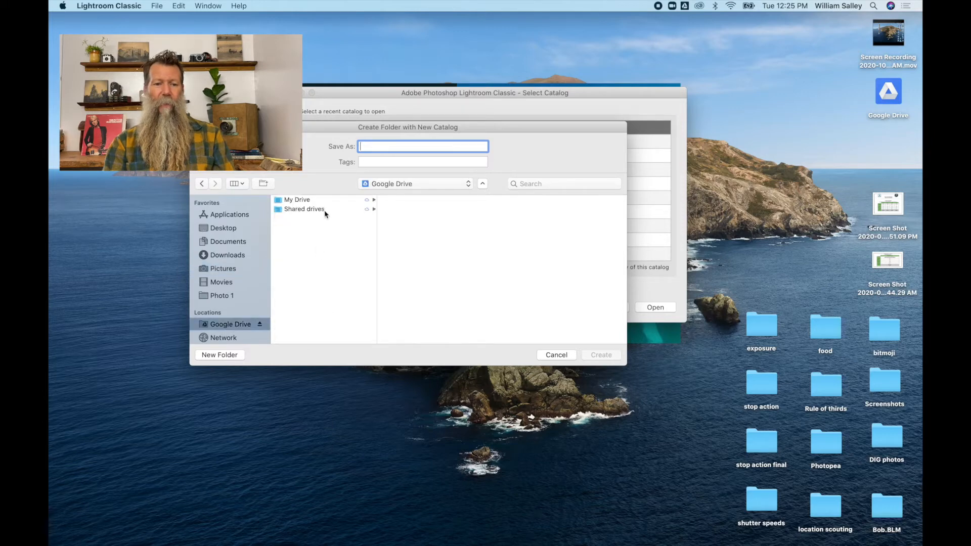
{"action": "left_click", "coordinate": [300, 200]}
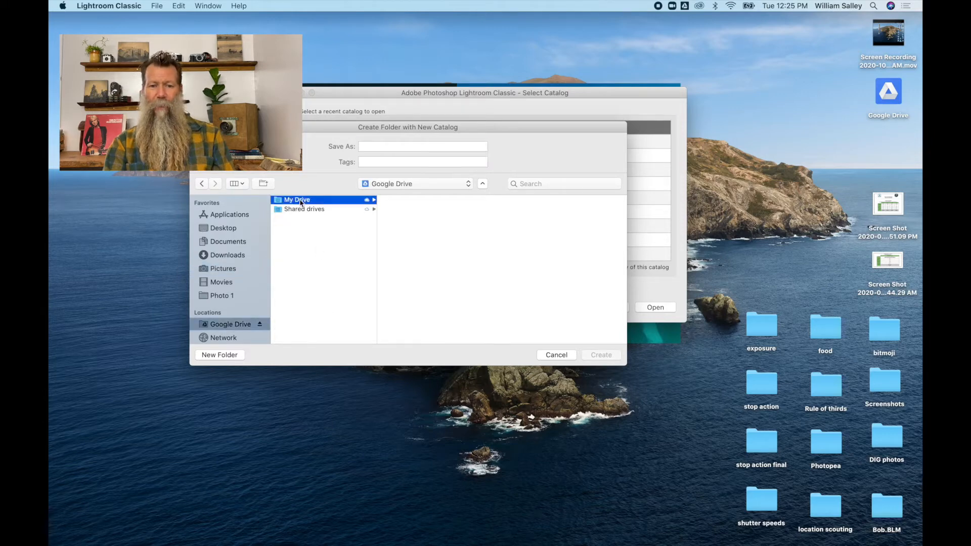
{"action": "scroll", "coordinate": [426, 314], "scroll_direction": "down", "scroll_amount": 10}
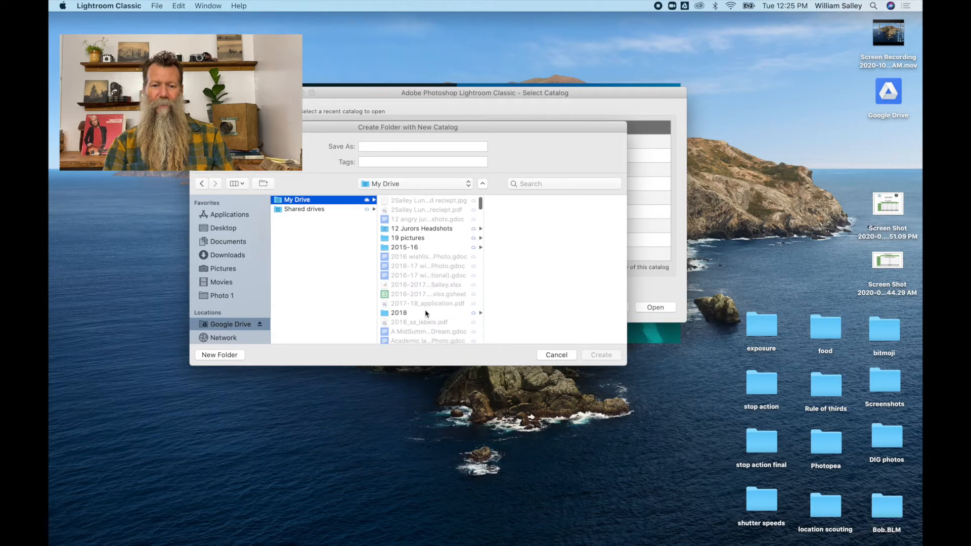
{"action": "scroll", "coordinate": [426, 314], "scroll_direction": "down", "scroll_amount": 15}
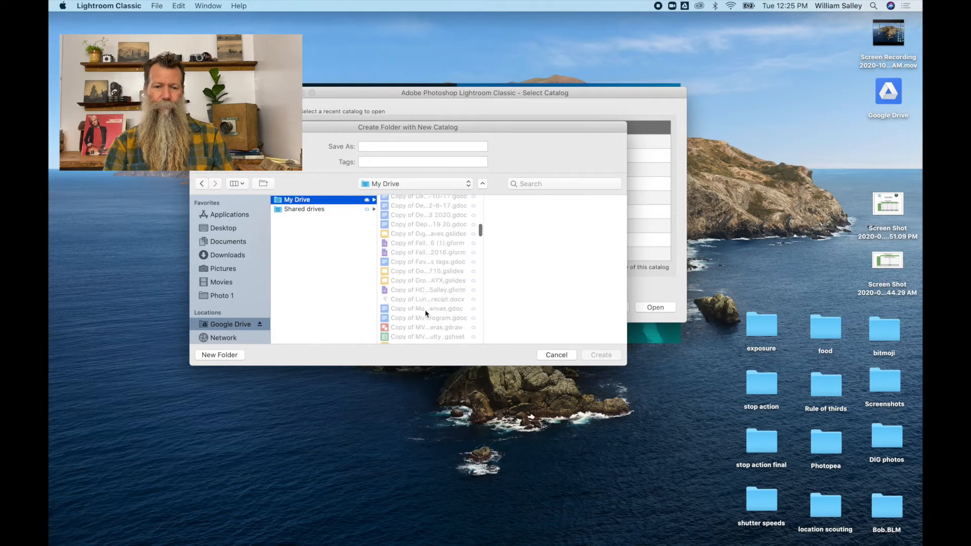
{"action": "scroll", "coordinate": [426, 314], "scroll_direction": "down", "scroll_amount": 15}
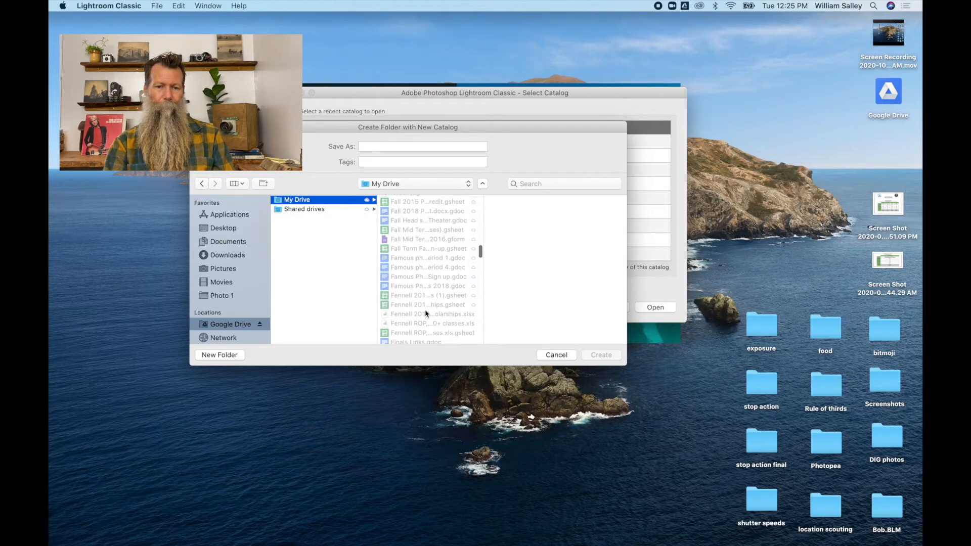
{"action": "scroll", "coordinate": [426, 314], "scroll_direction": "down", "scroll_amount": 8}
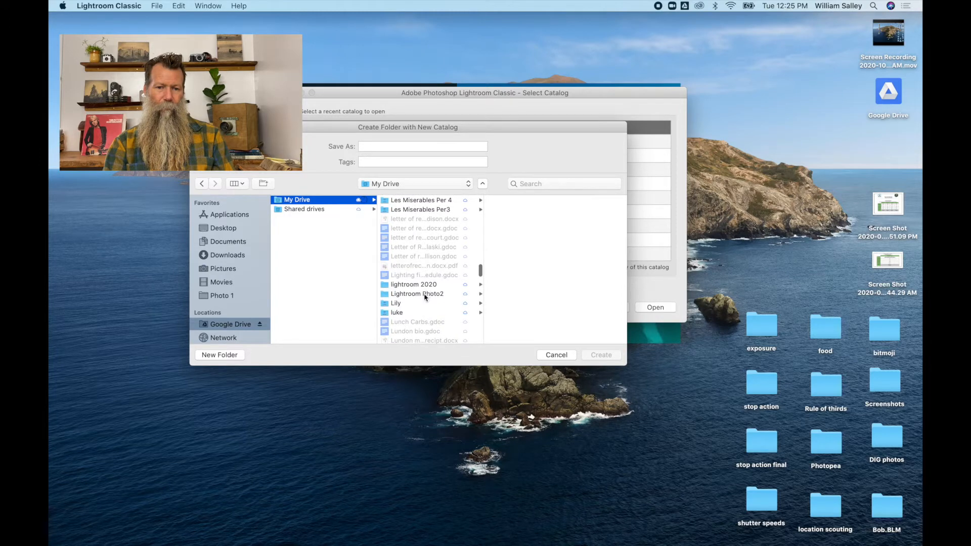
{"action": "left_click", "coordinate": [426, 297]}
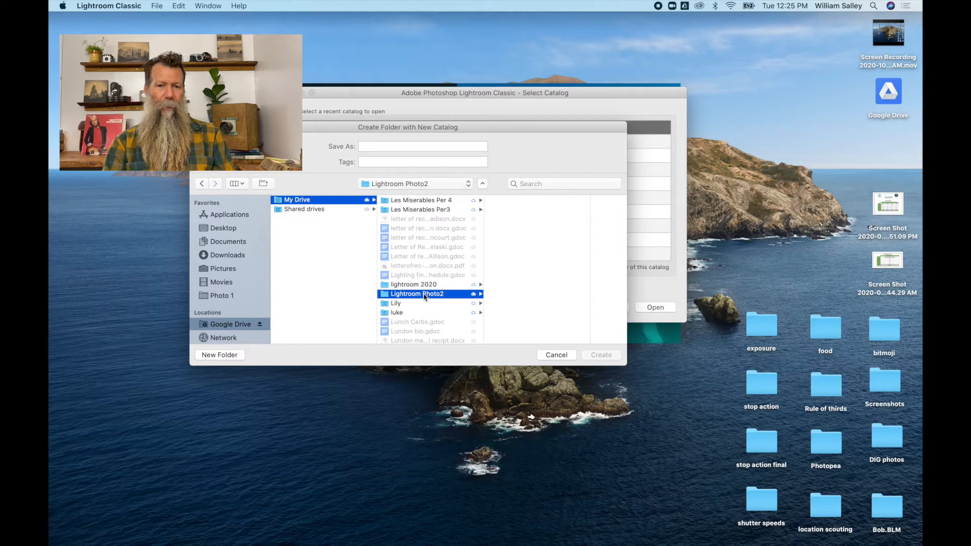
- Name the new catalog "Lightroom" and create it in the chosen folder
{"action": "left_click", "coordinate": [374, 146]}
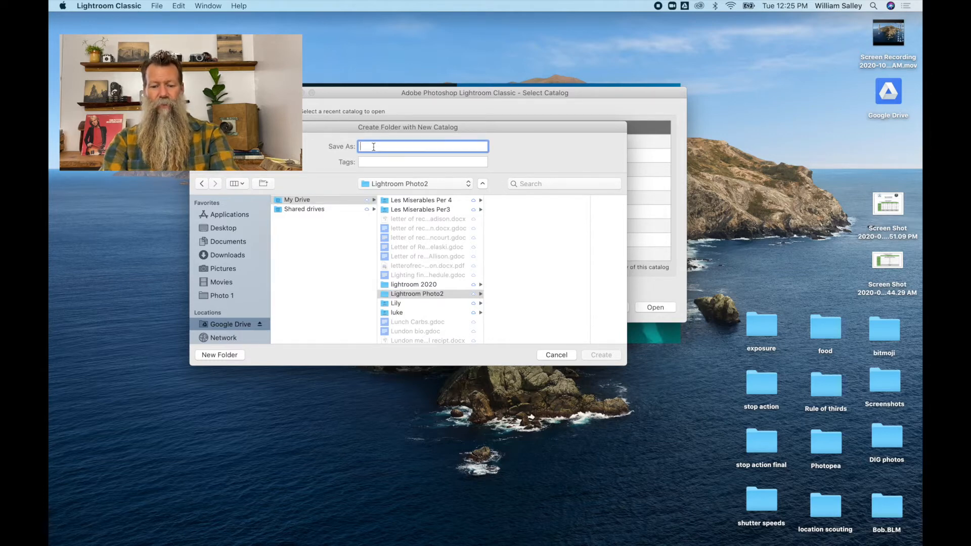
{"action": "type", "text": "Lightroom"}
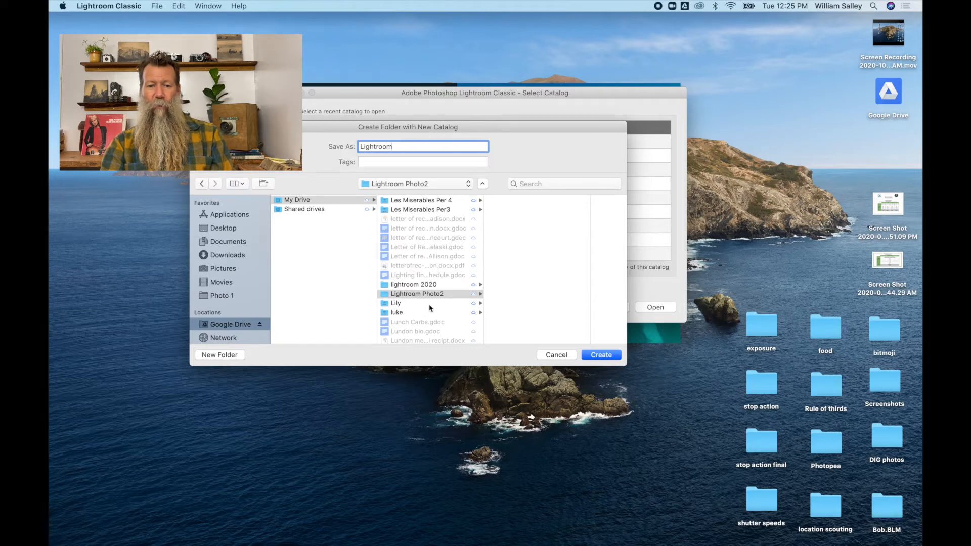
{"action": "left_click", "coordinate": [595, 356]}
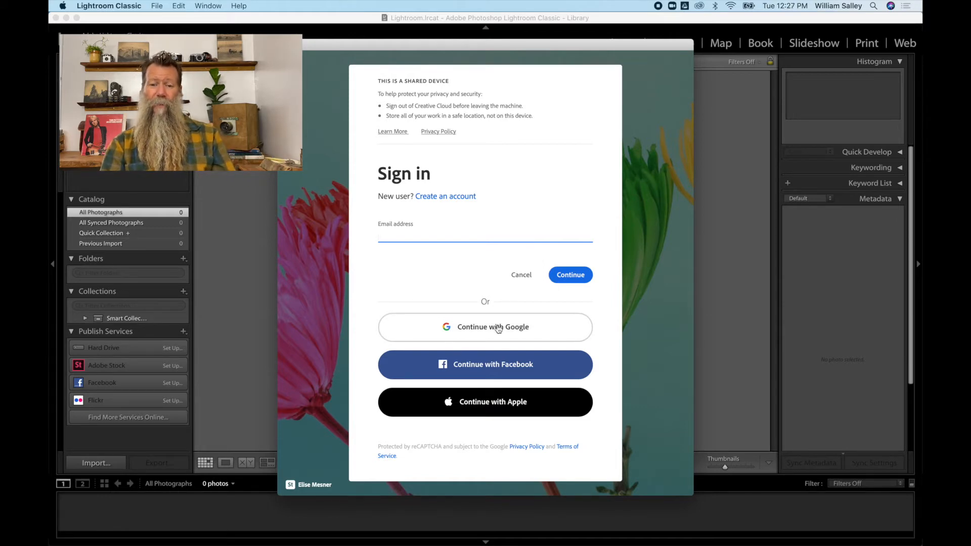
- Sign in to Adobe with the school Google account, closing the browser window, and minimize the Lightroom Classic window
{"action": "left_click", "coordinate": [498, 329]}
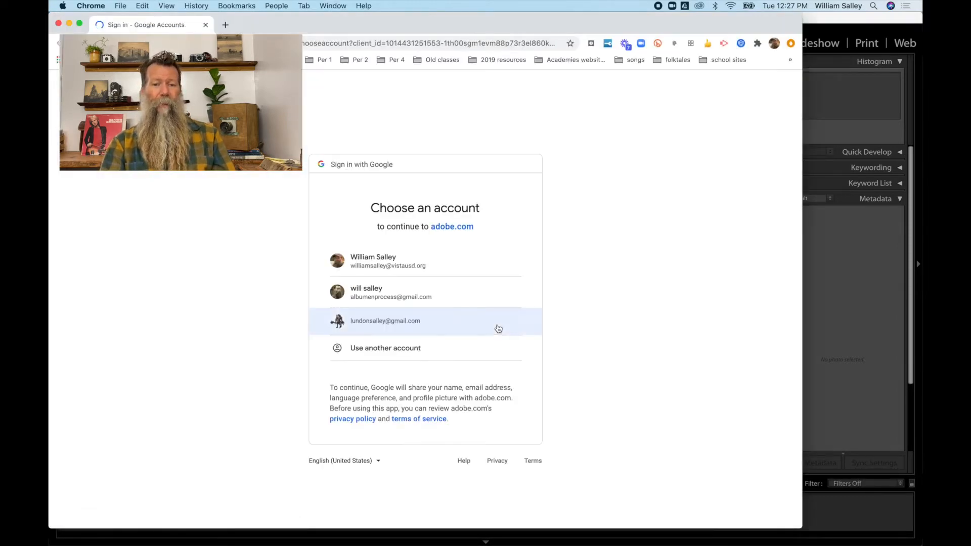
{"action": "left_click", "coordinate": [394, 269]}
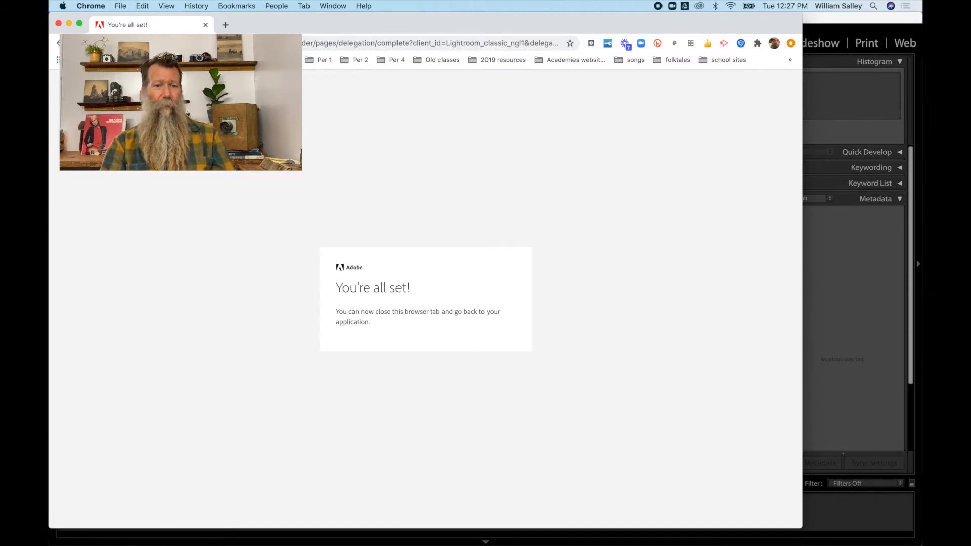
{"action": "left_click", "coordinate": [59, 25]}
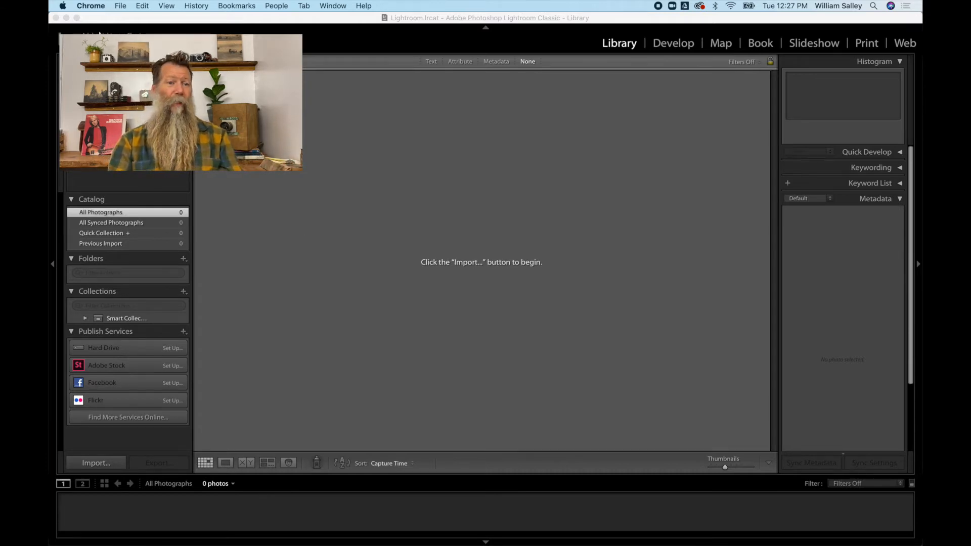
{"action": "left_click", "coordinate": [66, 18]}
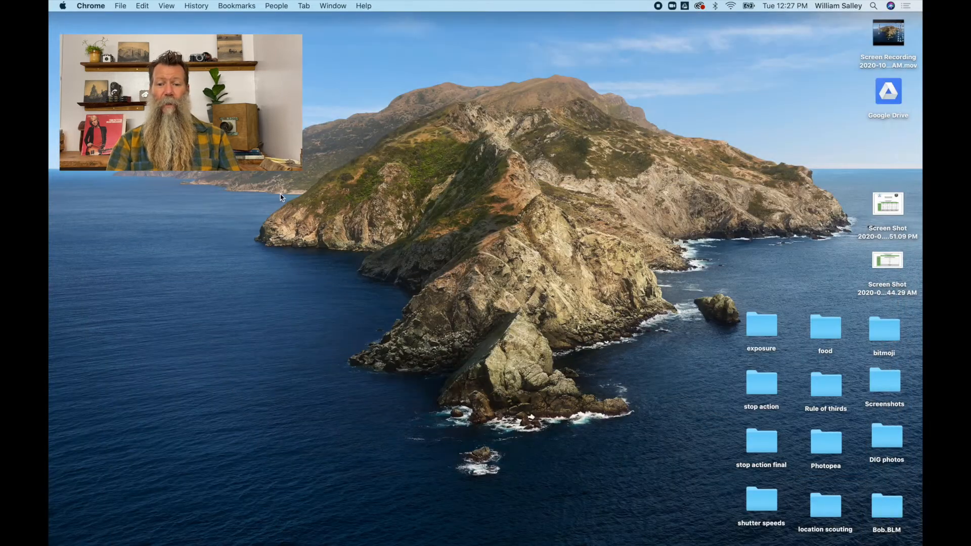
- Switch to Google Chrome and open Google Drive from the Google apps
{"action": "left_click", "coordinate": [456, 373]}
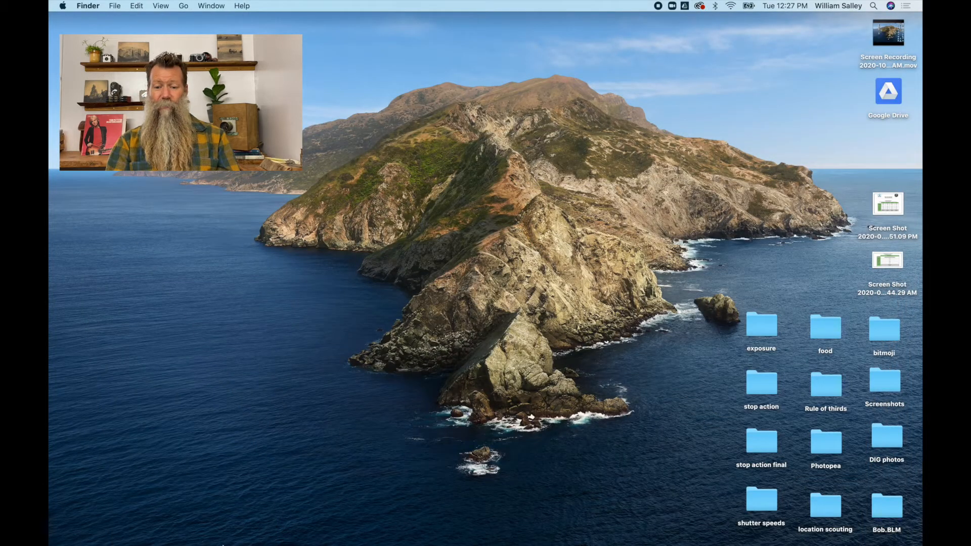
{"action": "mouse_move", "coordinate": [220, 542]}
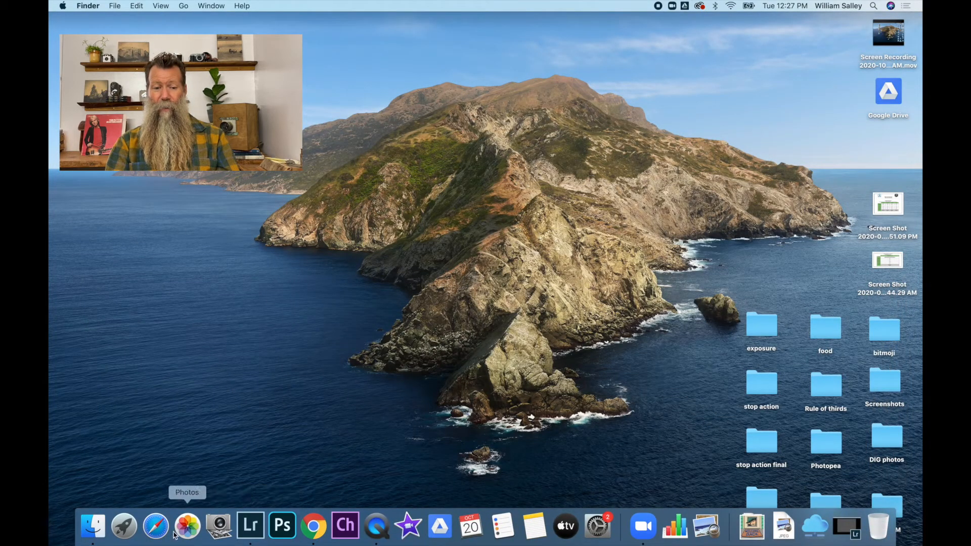
{"action": "left_click", "coordinate": [313, 526]}
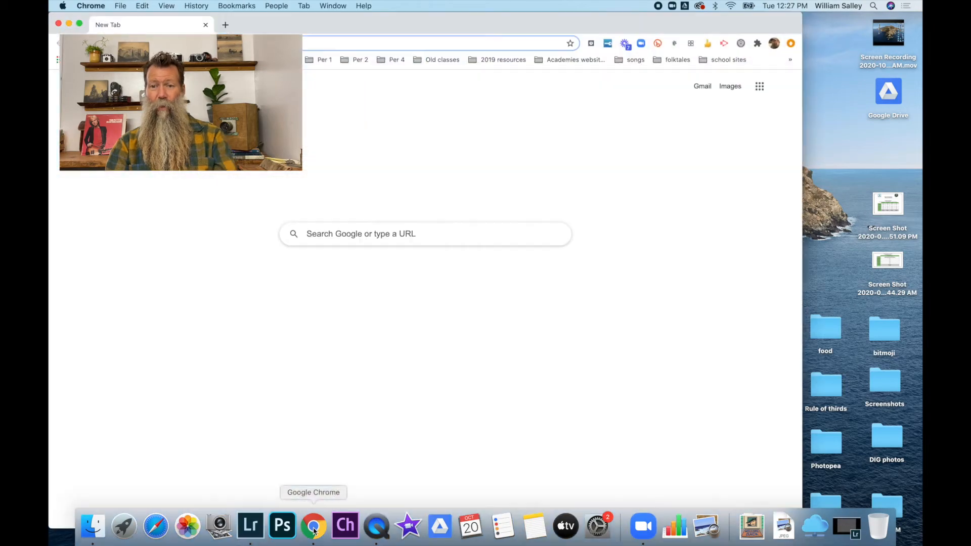
{"action": "left_click", "coordinate": [759, 86]}
{"action": "left_click", "coordinate": [717, 177]}
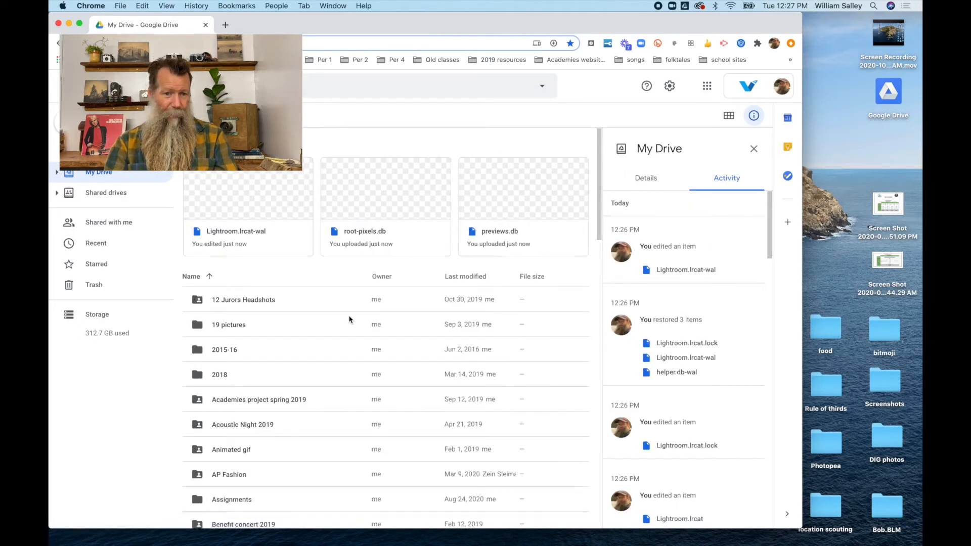
- Find the Photo 2 2020 folder in My Drive and open it
{"action": "scroll", "coordinate": [349, 320], "scroll_direction": "down", "scroll_amount": 10}
{"action": "scroll", "coordinate": [349, 320], "scroll_direction": "down", "scroll_amount": 6}
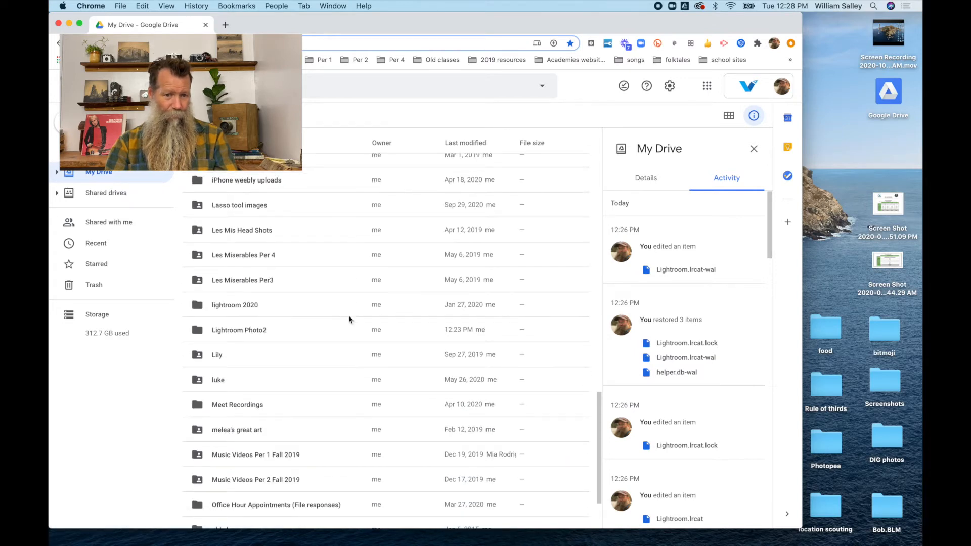
{"action": "scroll", "coordinate": [349, 319], "scroll_direction": "down", "scroll_amount": 8}
{"action": "scroll", "coordinate": [349, 320], "scroll_direction": "up", "scroll_amount": 1}
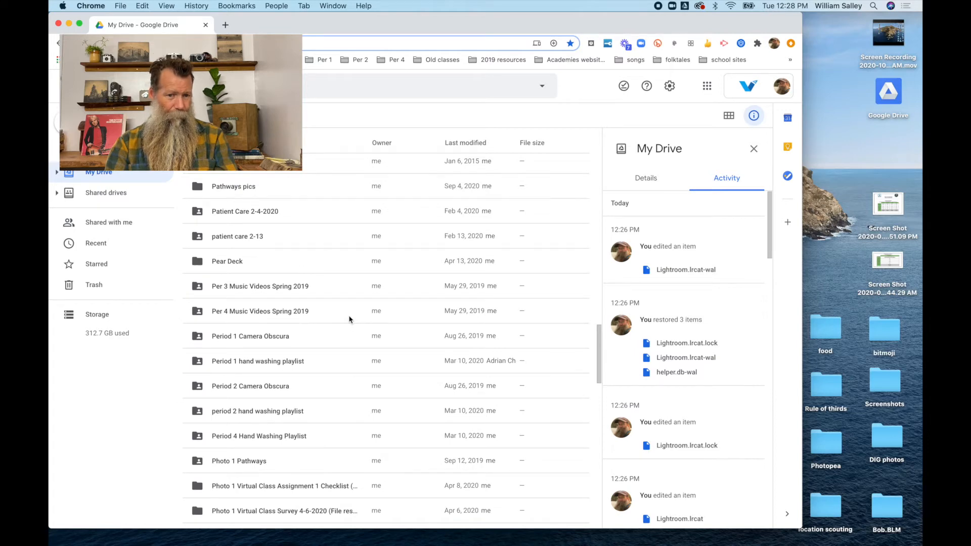
{"action": "scroll", "coordinate": [348, 320], "scroll_direction": "down", "scroll_amount": 4}
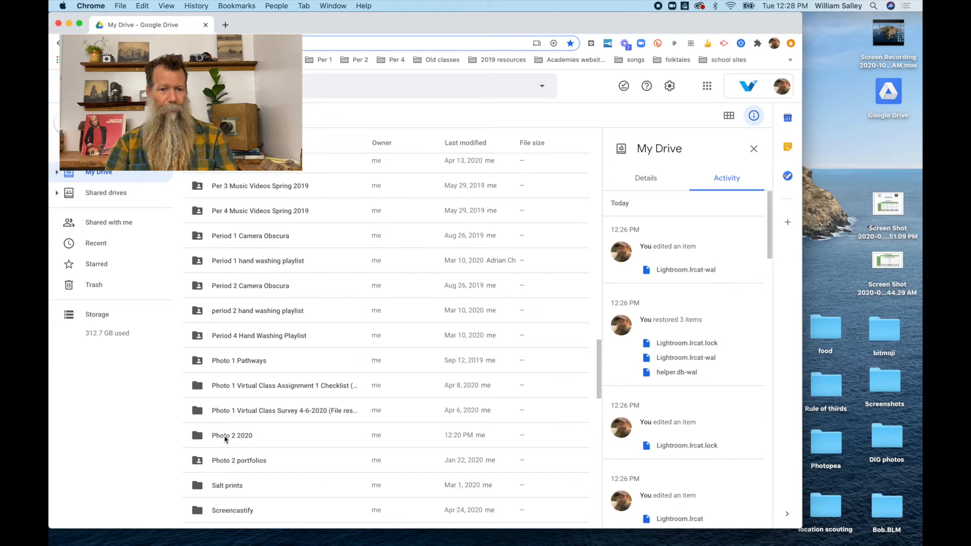
{"action": "double_click", "coordinate": [225, 436]}
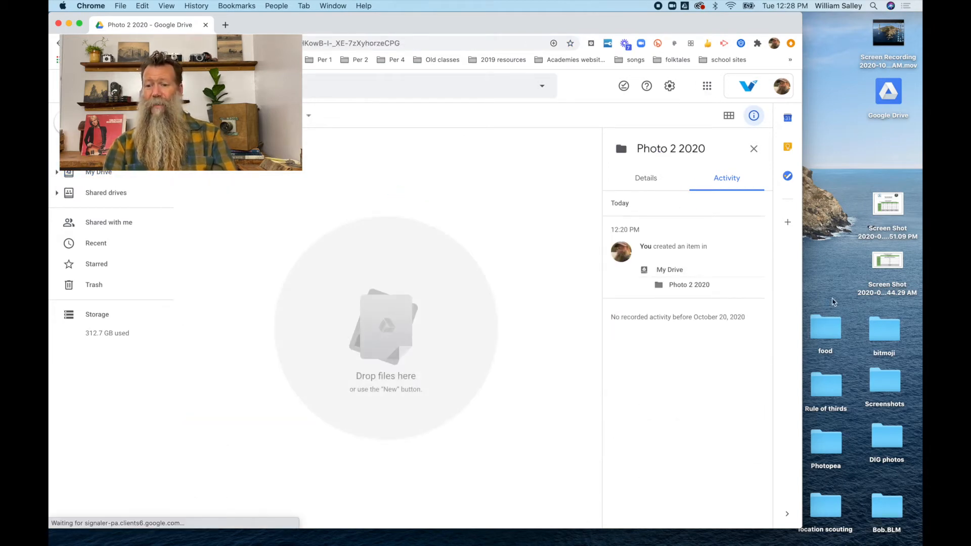
- Upload the food, location scouting and shutter speeds folders from the desktop into the Photo 2 2020 folder
{"action": "left_click", "coordinate": [824, 332]}
{"action": "left_click_drag", "start_coordinate": [824, 331], "coordinate": [416, 282]}
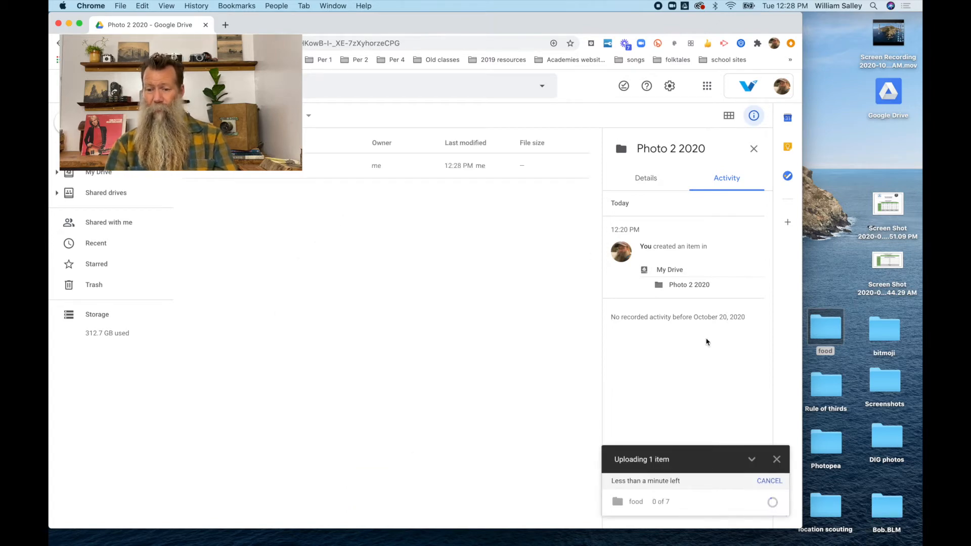
{"action": "left_click_drag", "start_coordinate": [828, 504], "coordinate": [424, 320]}
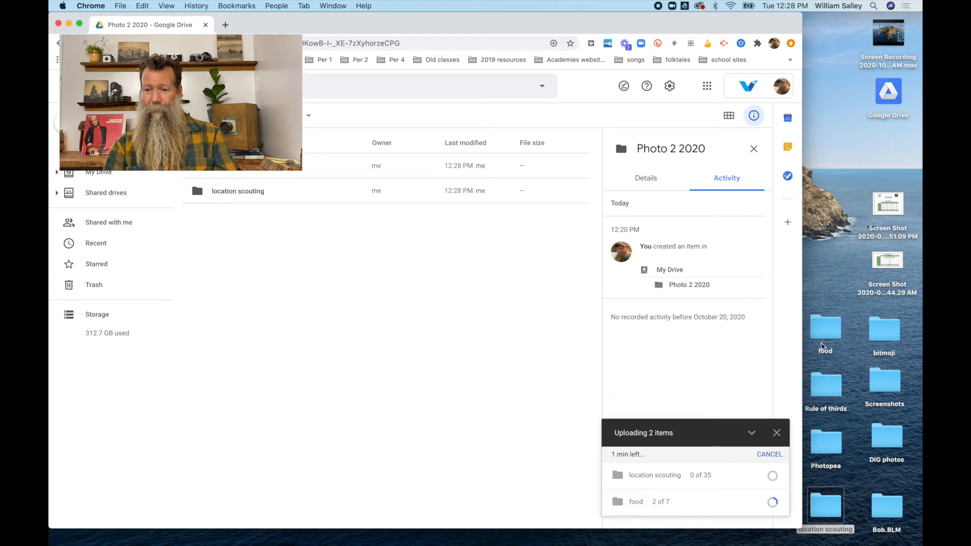
{"action": "left_click_drag", "start_coordinate": [802, 337], "coordinate": [730, 346]}
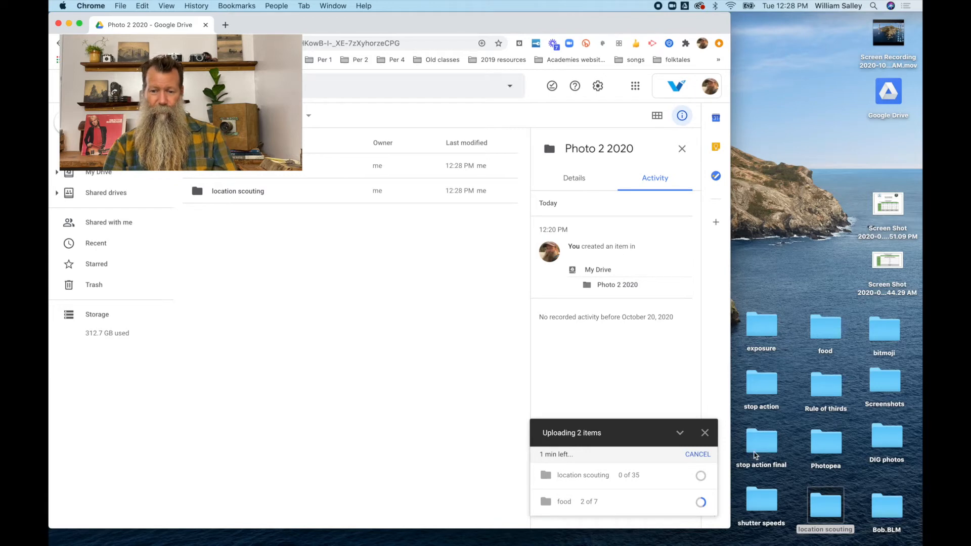
{"action": "left_click_drag", "start_coordinate": [757, 503], "coordinate": [317, 358]}
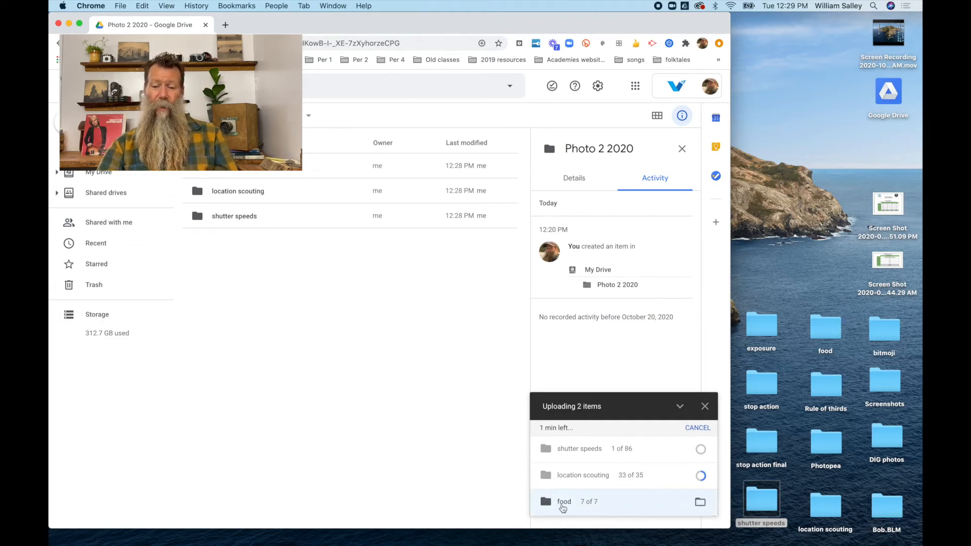
- Switch to Lightroom Classic and start a photo import into the catalog
{"action": "mouse_move", "coordinate": [327, 542]}
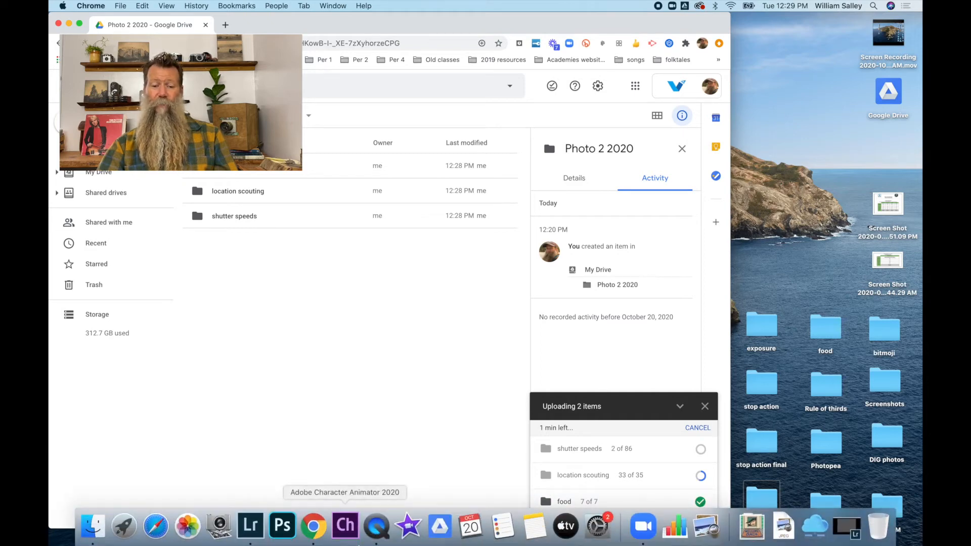
{"action": "left_click", "coordinate": [251, 527]}
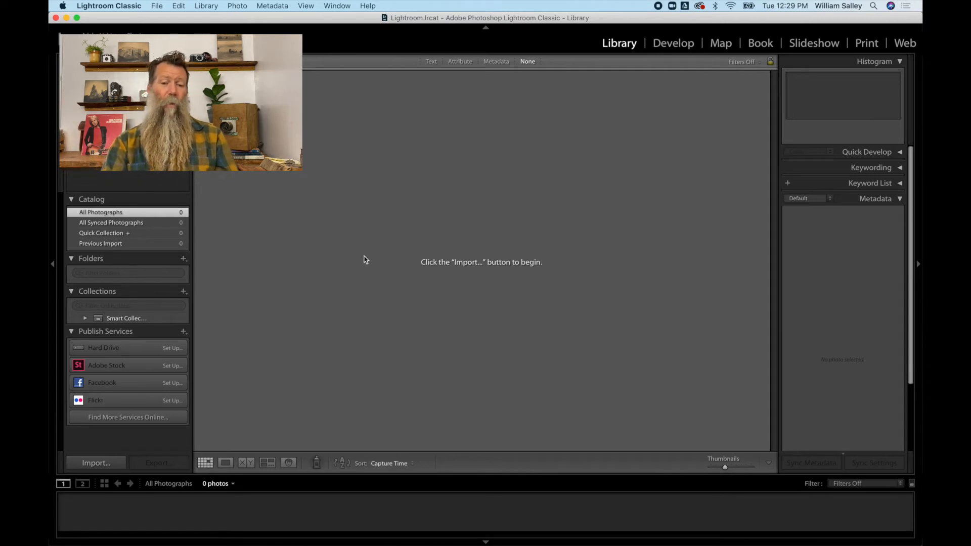
{"action": "left_click", "coordinate": [96, 463]}
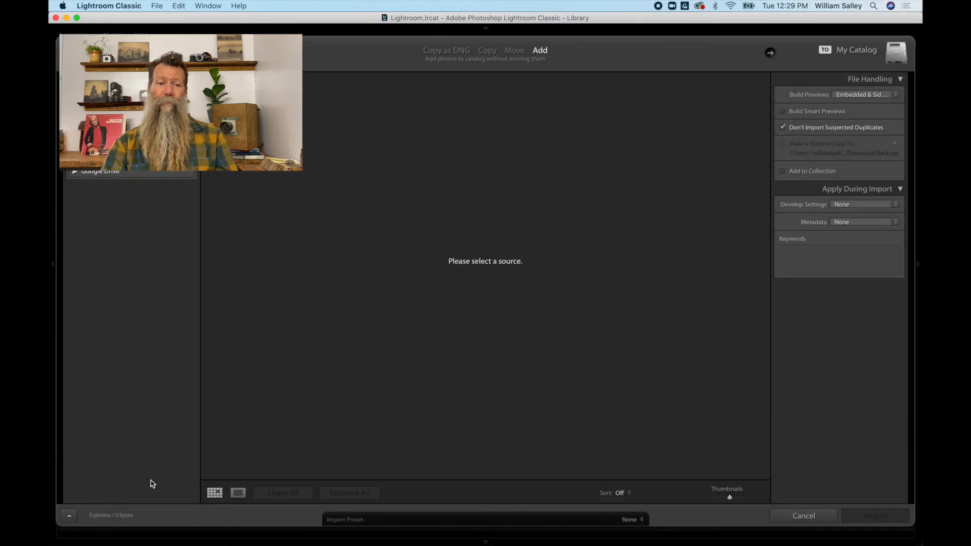
- Select the food folder inside Photo 2 2020 in Google Drive's My Drive as the source and import its photos
{"action": "left_click", "coordinate": [75, 172]}
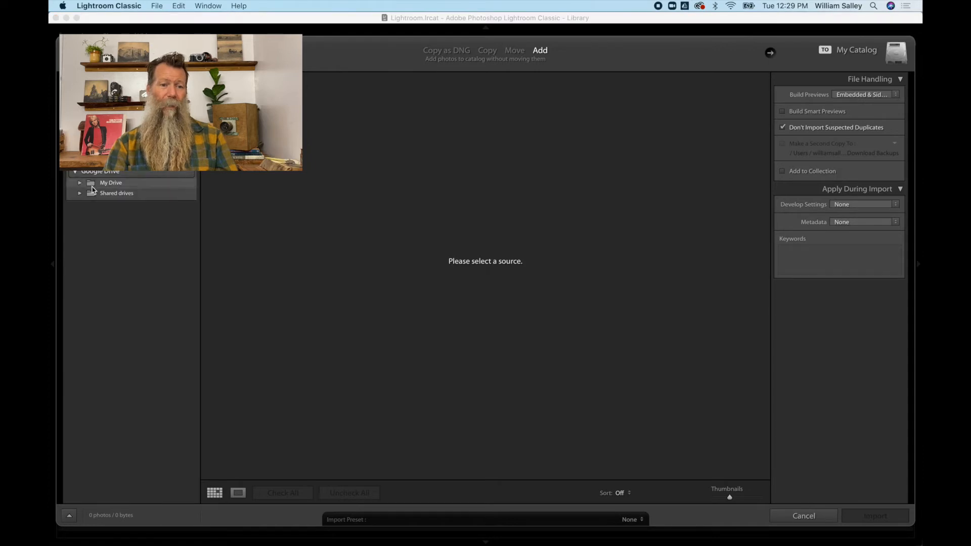
{"action": "left_click", "coordinate": [81, 183]}
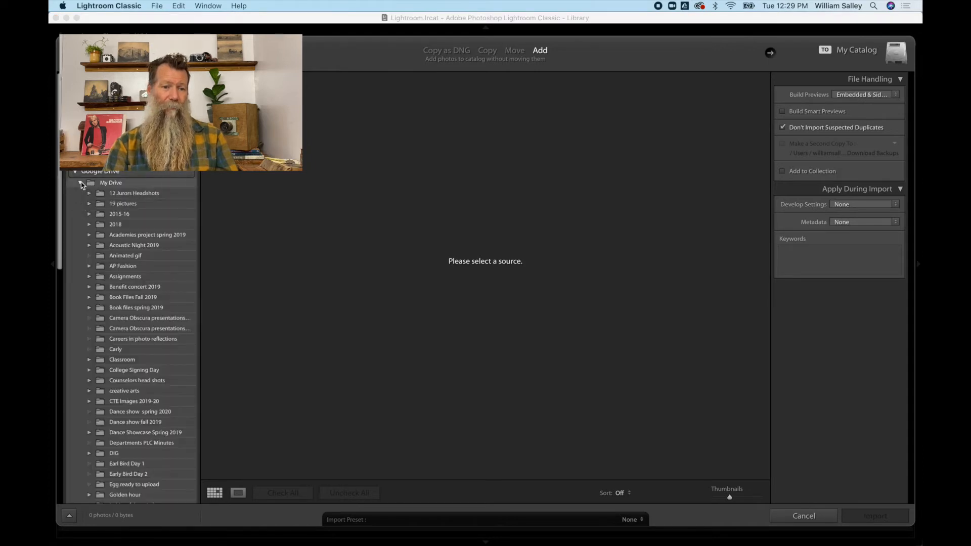
{"action": "scroll", "coordinate": [104, 307], "scroll_direction": "down", "scroll_amount": 10}
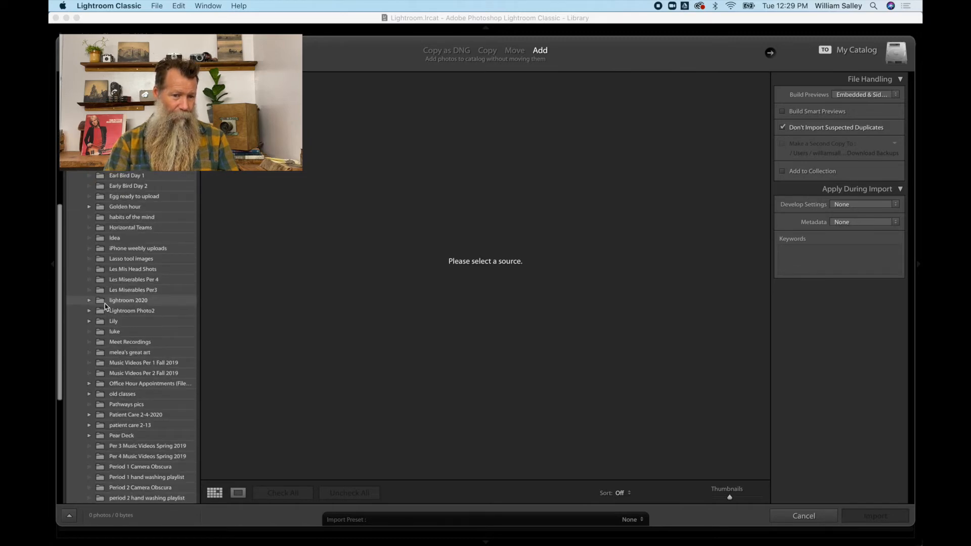
{"action": "scroll", "coordinate": [106, 306], "scroll_direction": "down", "scroll_amount": 1}
{"action": "scroll", "coordinate": [133, 410], "scroll_direction": "down", "scroll_amount": 2}
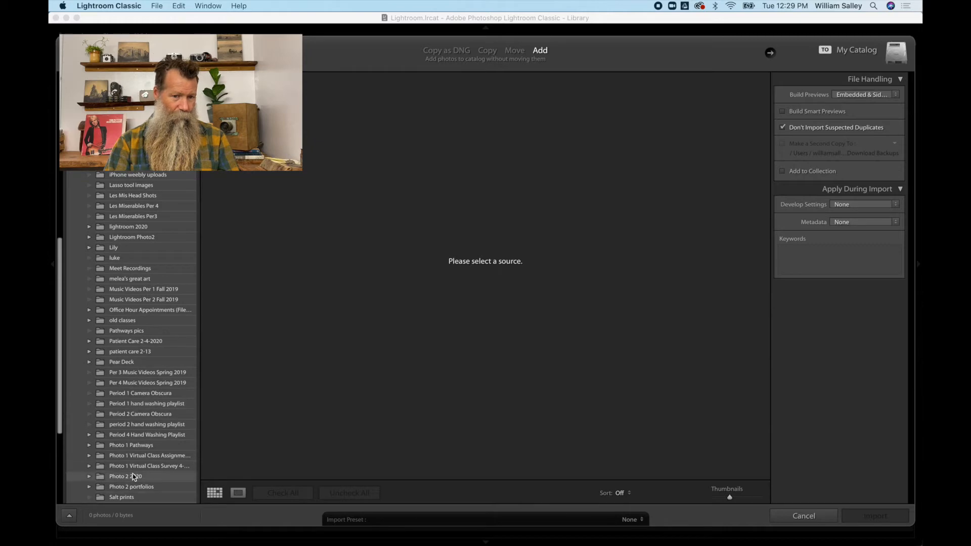
{"action": "left_click", "coordinate": [134, 477]}
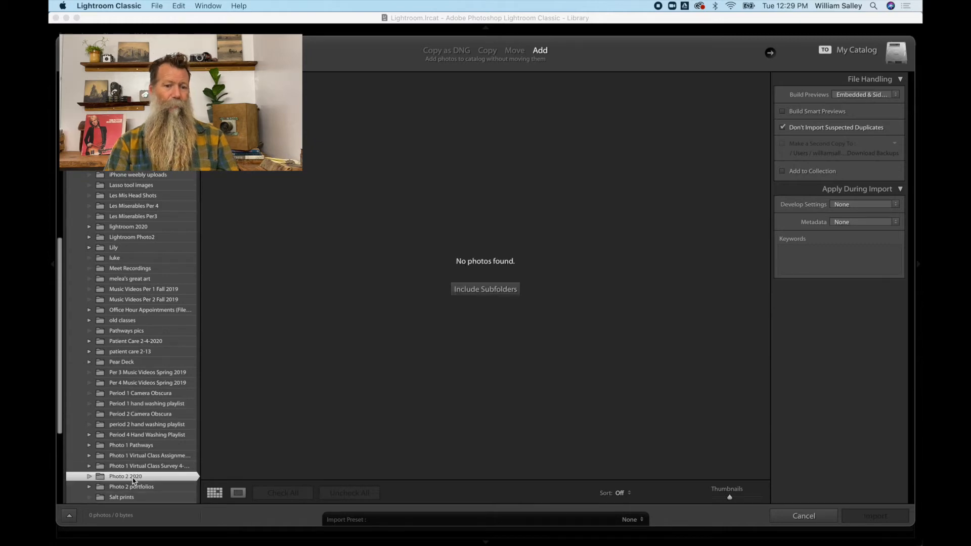
{"action": "left_click", "coordinate": [90, 477]}
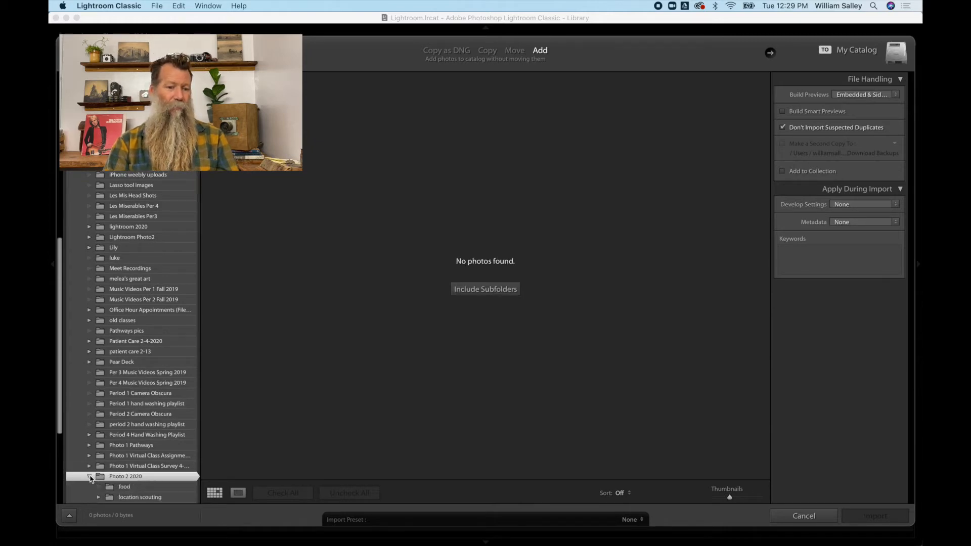
{"action": "left_click", "coordinate": [121, 488]}
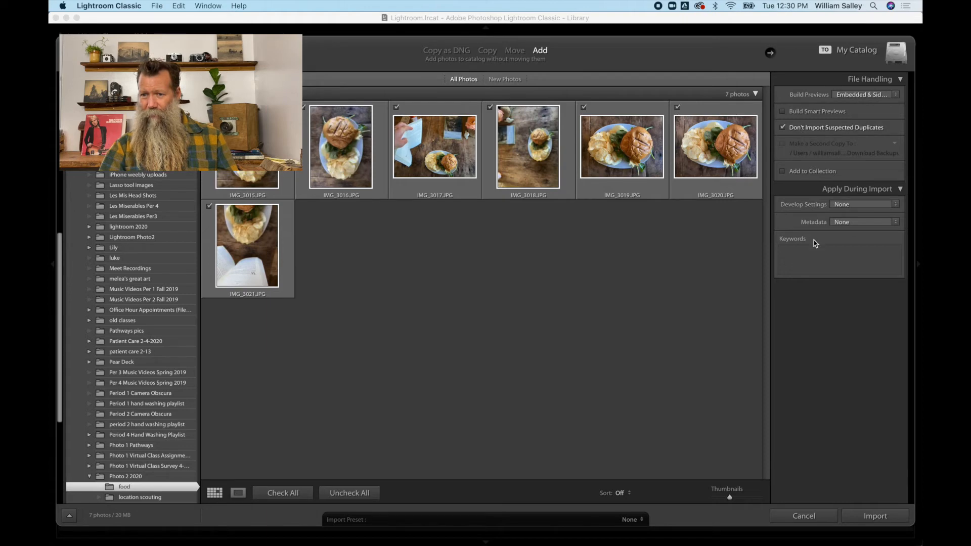
{"action": "left_click", "coordinate": [876, 516]}
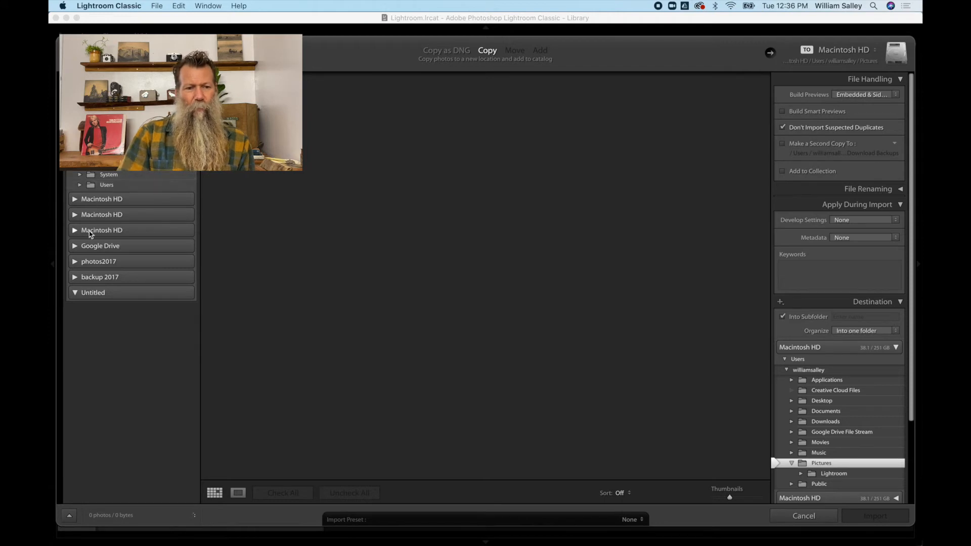
- Choose the 130_FUJI folder on the photos2017 drive as the import source and look through its photos
{"action": "left_click", "coordinate": [76, 262]}
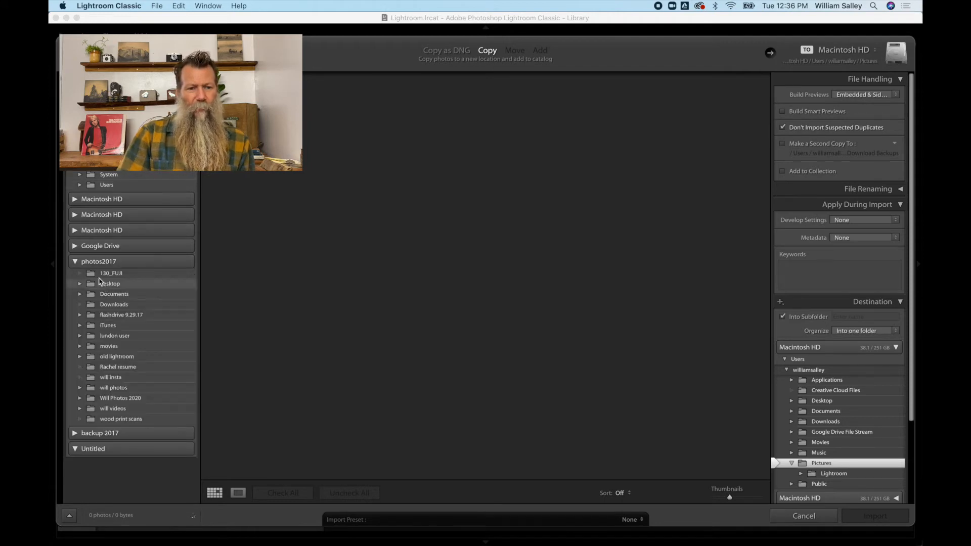
{"action": "left_click", "coordinate": [92, 277]}
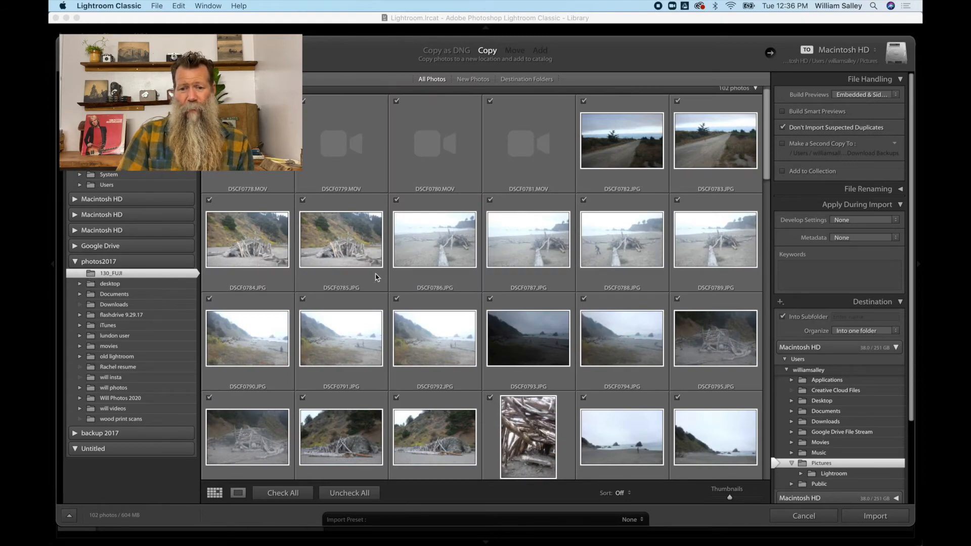
{"action": "scroll", "coordinate": [376, 278], "scroll_direction": "down", "scroll_amount": 10}
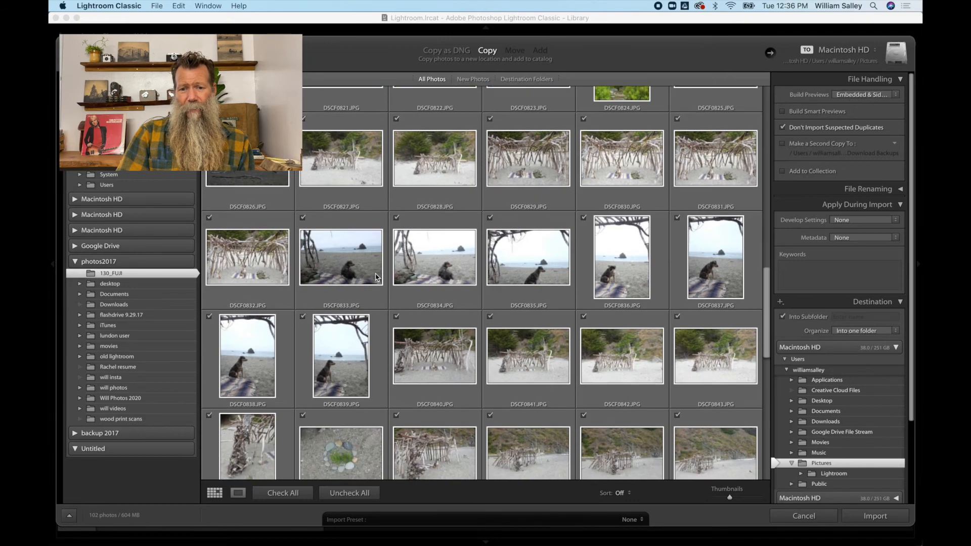
{"action": "scroll", "coordinate": [376, 277], "scroll_direction": "down", "scroll_amount": 5}
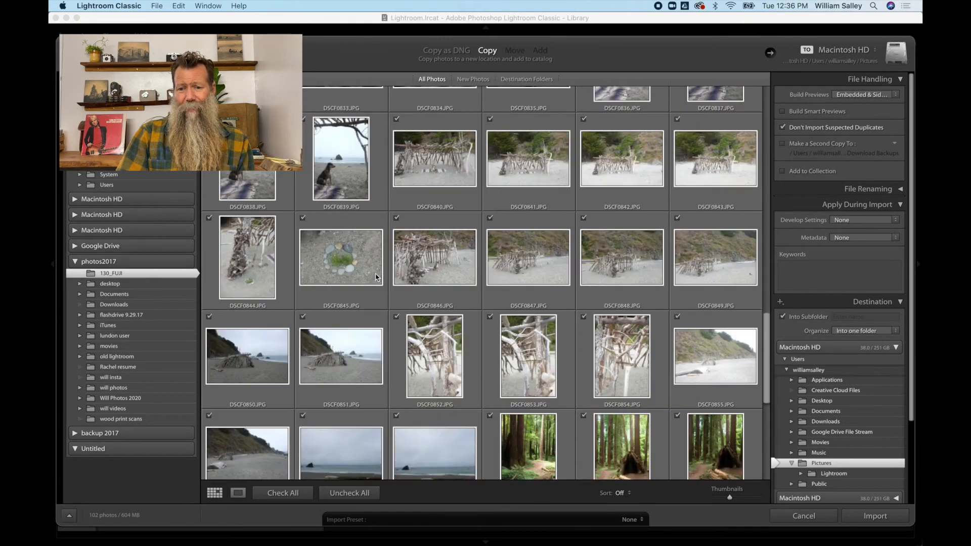
{"action": "scroll", "coordinate": [376, 277], "scroll_direction": "down", "scroll_amount": 2}
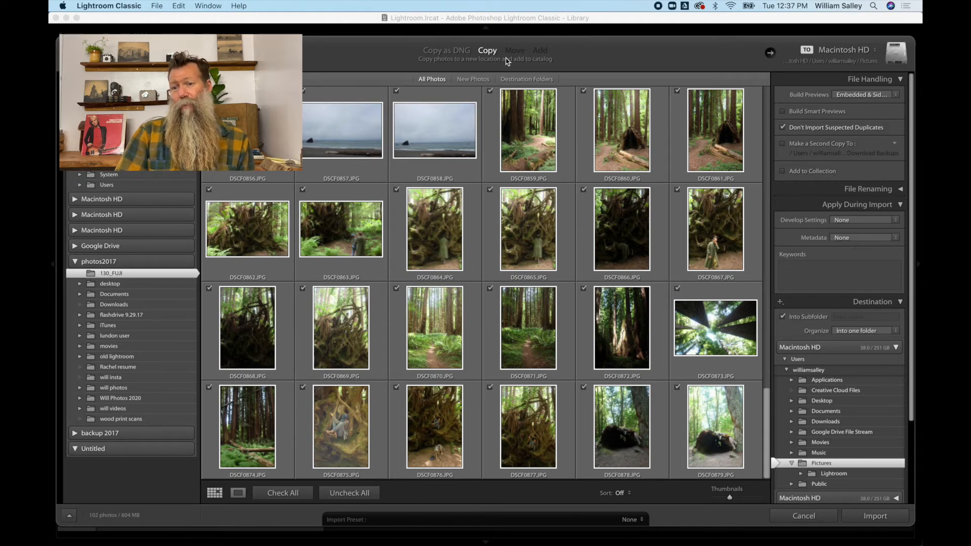
- Name the import's destination subfolder "Summer 2020"
{"action": "scroll", "coordinate": [862, 198], "scroll_direction": "up", "scroll_amount": 2}
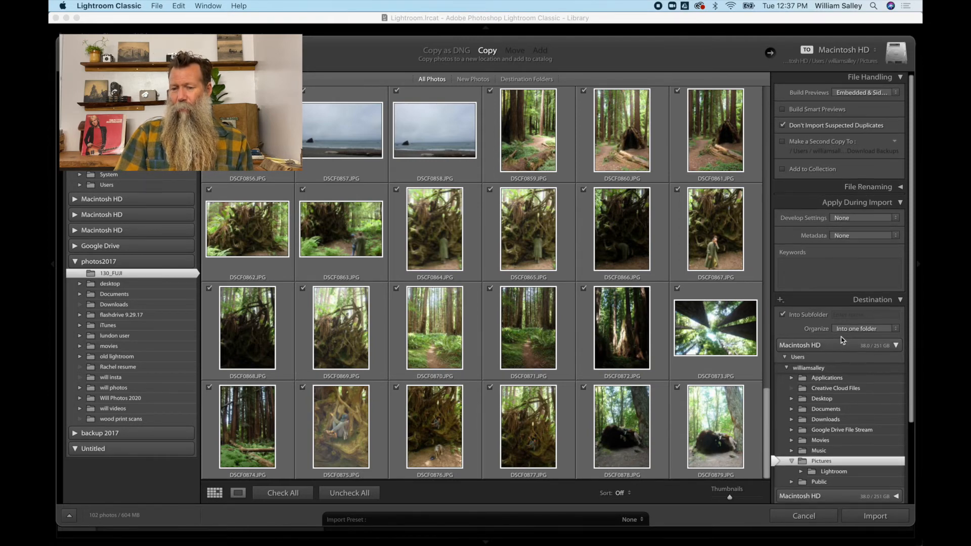
{"action": "scroll", "coordinate": [842, 339], "scroll_direction": "down", "scroll_amount": 1}
{"action": "scroll", "coordinate": [843, 340], "scroll_direction": "down", "scroll_amount": 1}
{"action": "scroll", "coordinate": [842, 340], "scroll_direction": "up", "scroll_amount": 2}
{"action": "scroll", "coordinate": [843, 340], "scroll_direction": "up", "scroll_amount": 1}
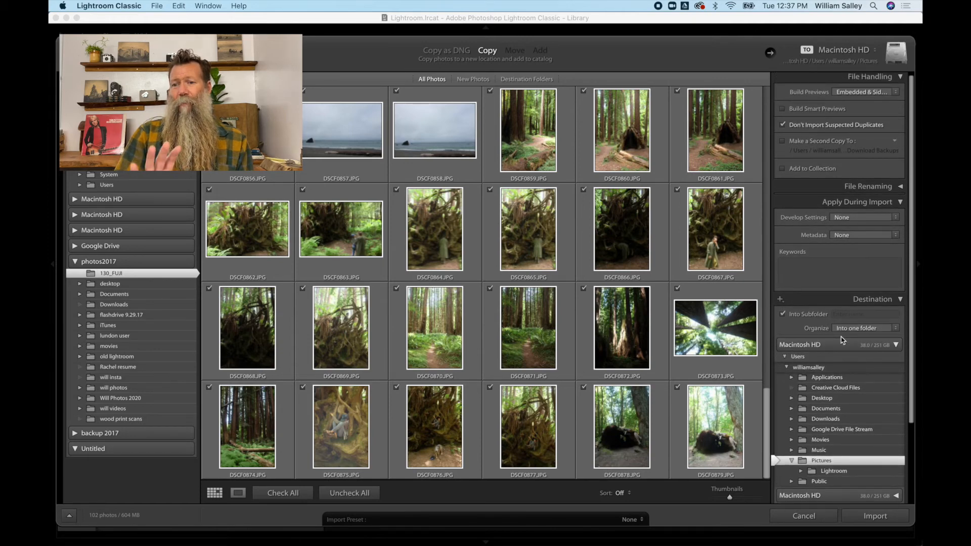
{"action": "scroll", "coordinate": [860, 264], "scroll_direction": "up", "scroll_amount": 1}
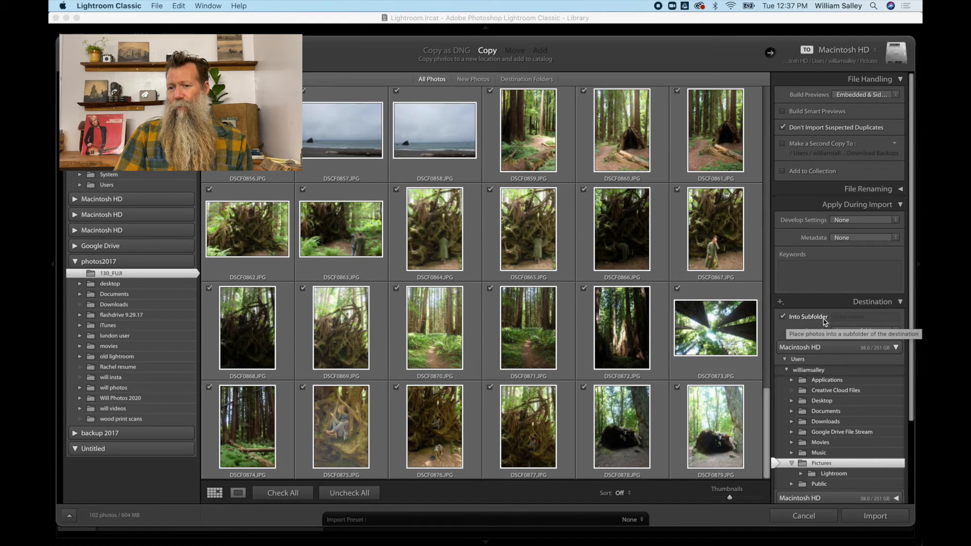
{"action": "left_click", "coordinate": [846, 317]}
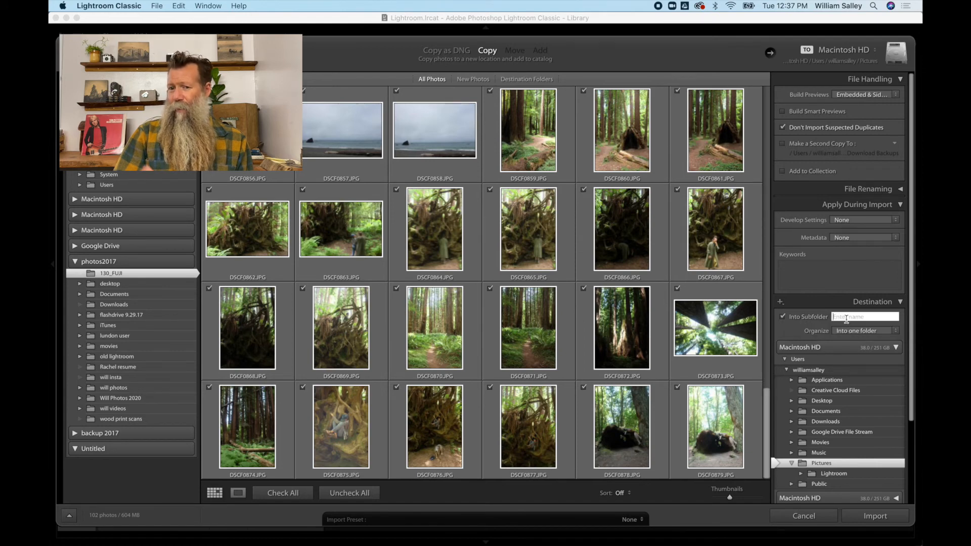
{"action": "type", "text": "Summer 2020"}
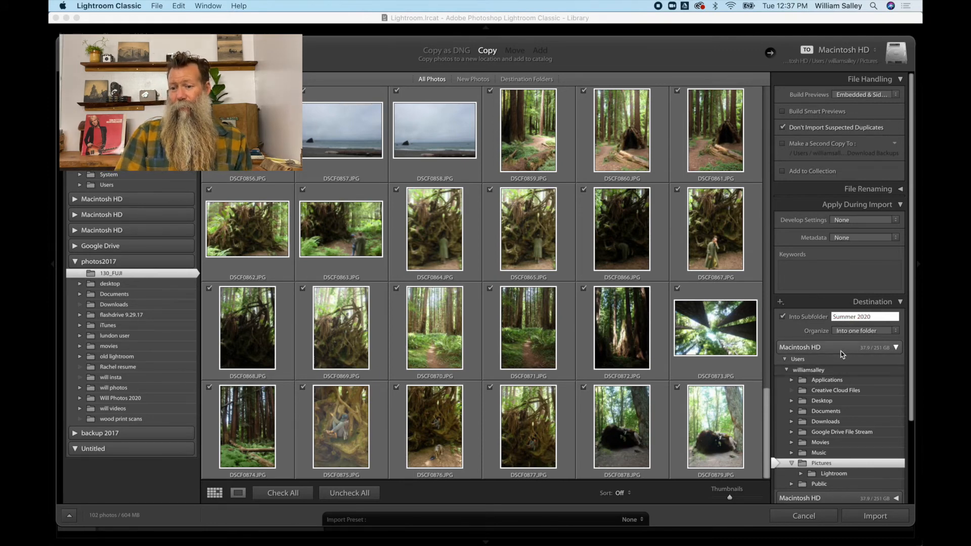
- Set the import destination to the Photo 2 2020 folder in Google Drive's My Drive
{"action": "scroll", "coordinate": [842, 354], "scroll_direction": "down", "scroll_amount": 1}
{"action": "left_click", "coordinate": [896, 341]}
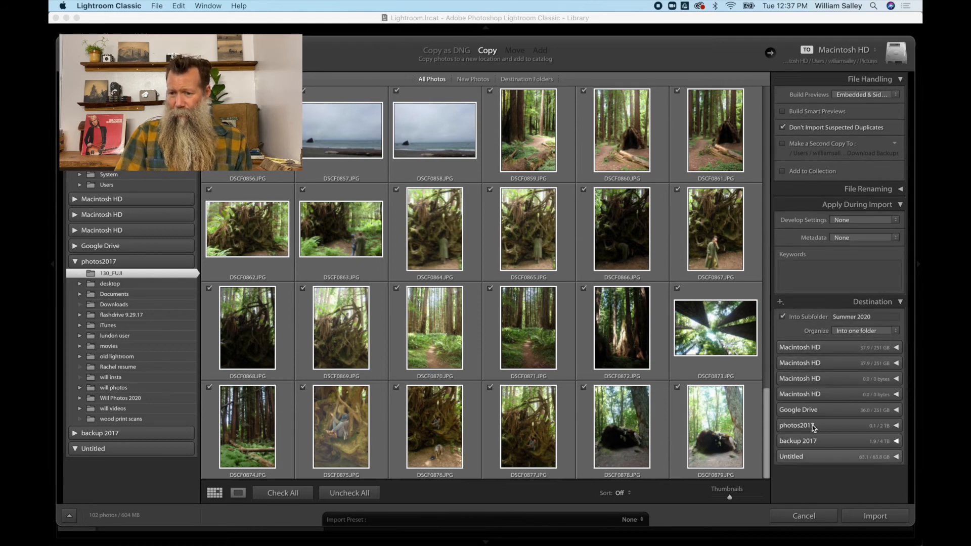
{"action": "left_click", "coordinate": [895, 411]}
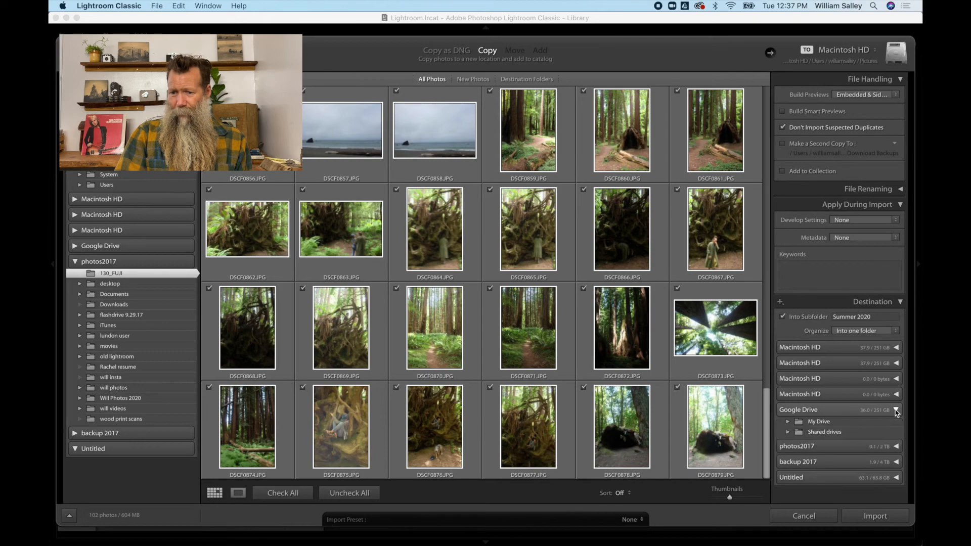
{"action": "left_click", "coordinate": [788, 422]}
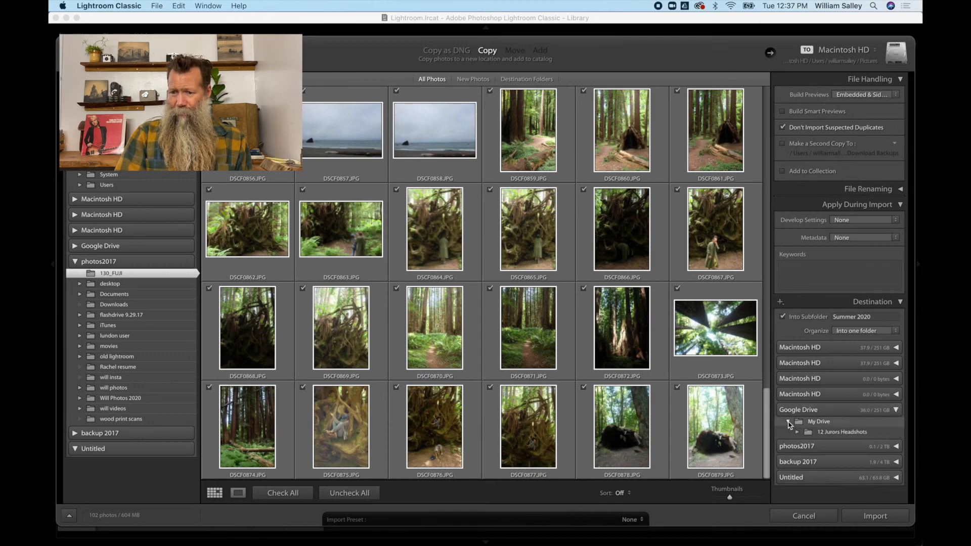
{"action": "scroll", "coordinate": [815, 434], "scroll_direction": "down", "scroll_amount": 20}
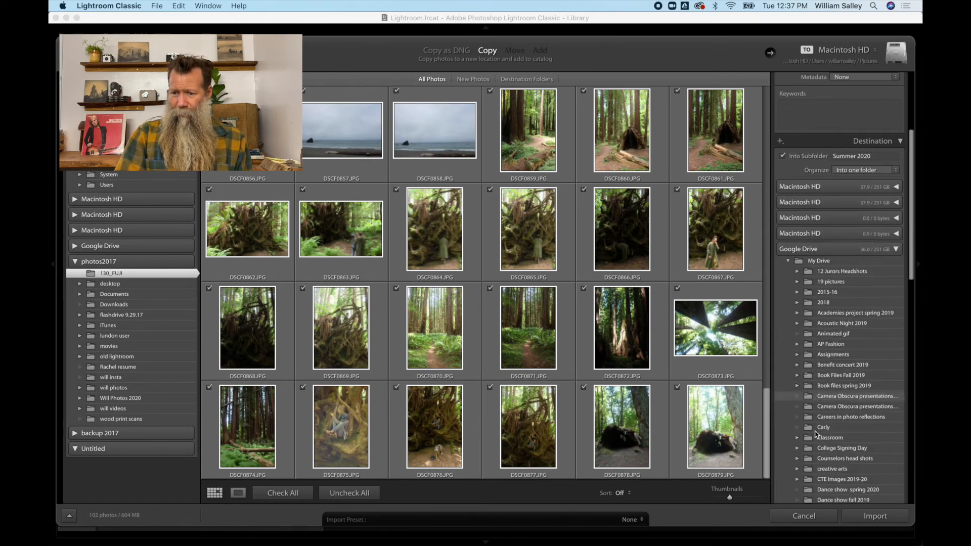
{"action": "scroll", "coordinate": [815, 434], "scroll_direction": "down", "scroll_amount": 3}
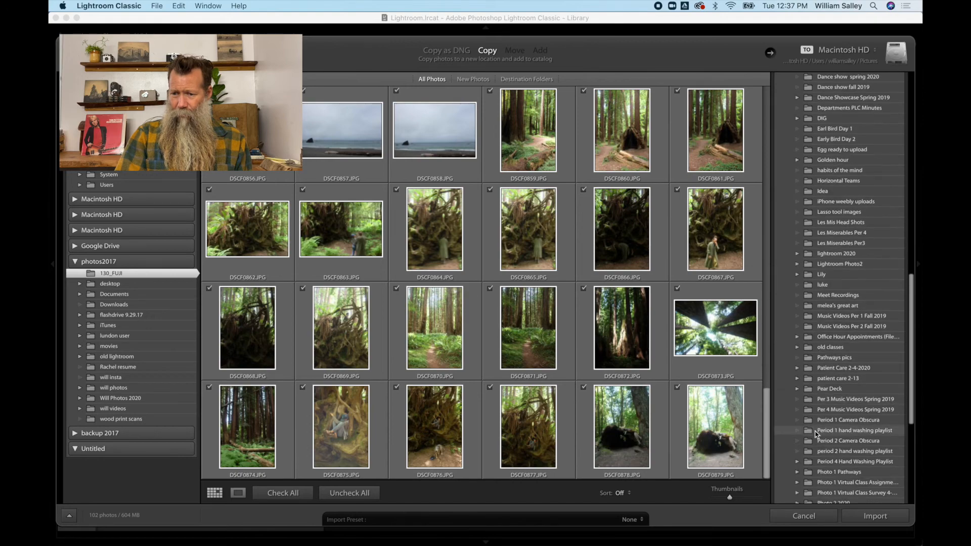
{"action": "scroll", "coordinate": [822, 445], "scroll_direction": "down", "scroll_amount": 2}
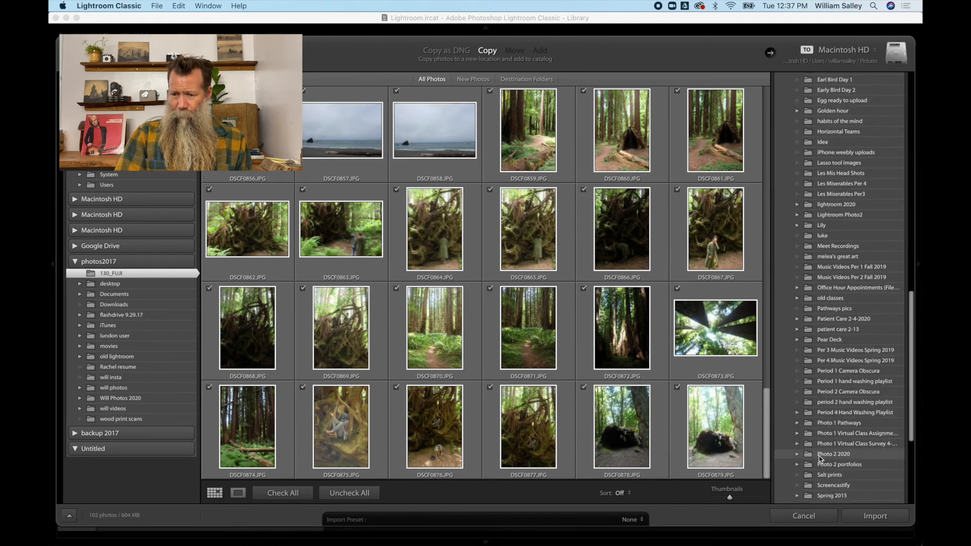
{"action": "left_click", "coordinate": [834, 452]}
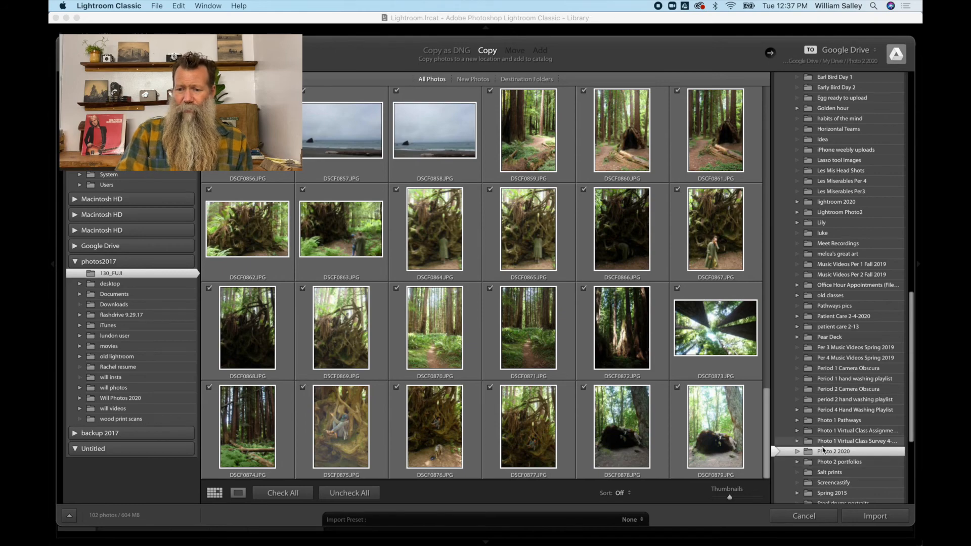
- Look through the import's file renaming templates and leave Rename Files turned off
{"action": "scroll", "coordinate": [822, 452], "scroll_direction": "up", "scroll_amount": 15}
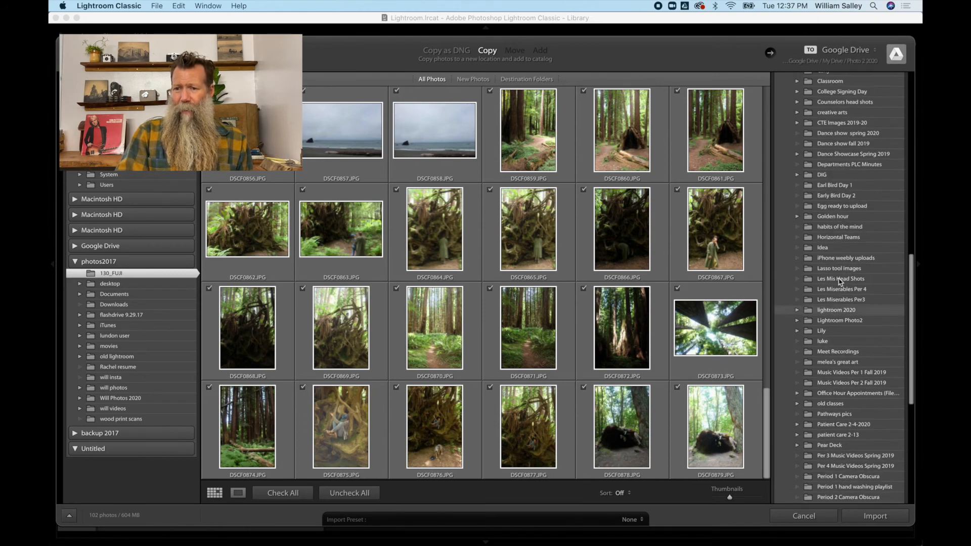
{"action": "scroll", "coordinate": [840, 281], "scroll_direction": "up", "scroll_amount": 3}
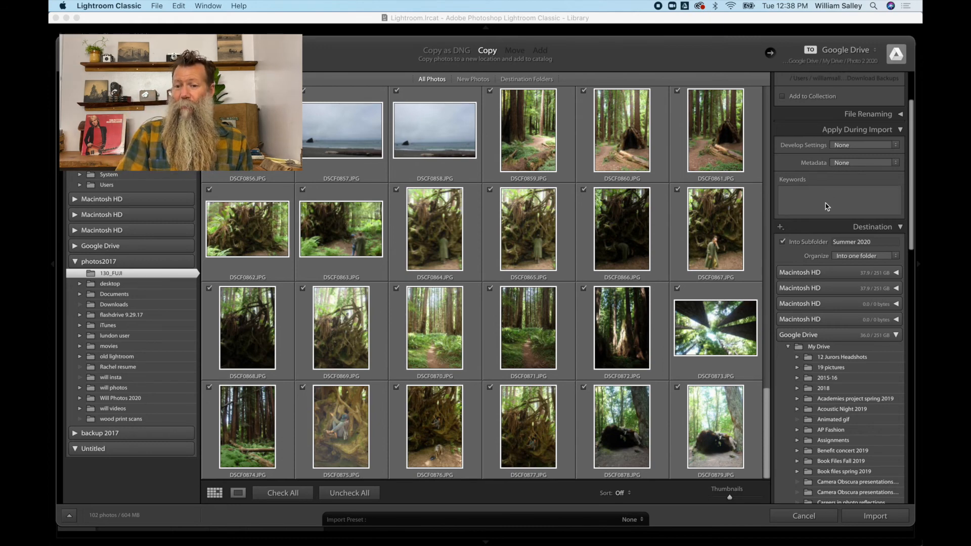
{"action": "scroll", "coordinate": [827, 214], "scroll_direction": "up", "scroll_amount": 3}
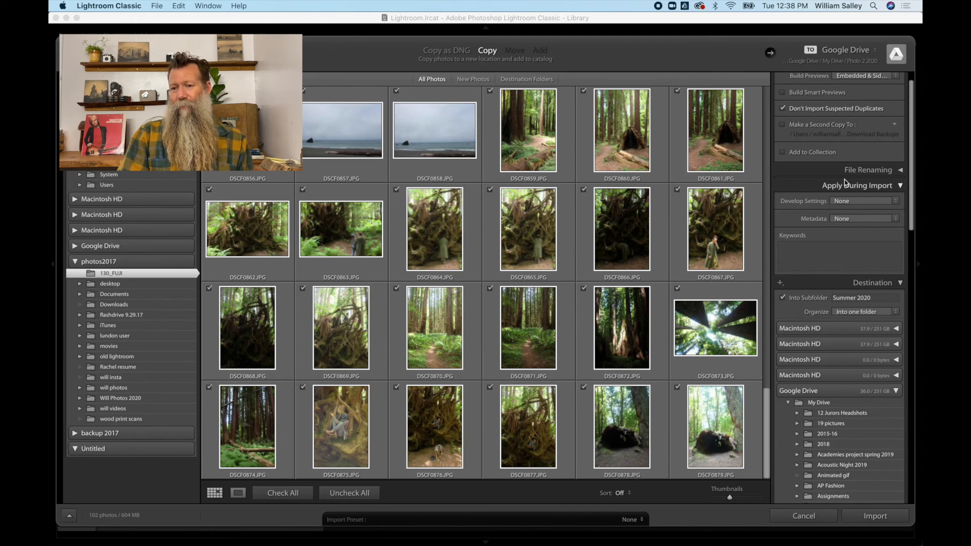
{"action": "left_click", "coordinate": [899, 172]}
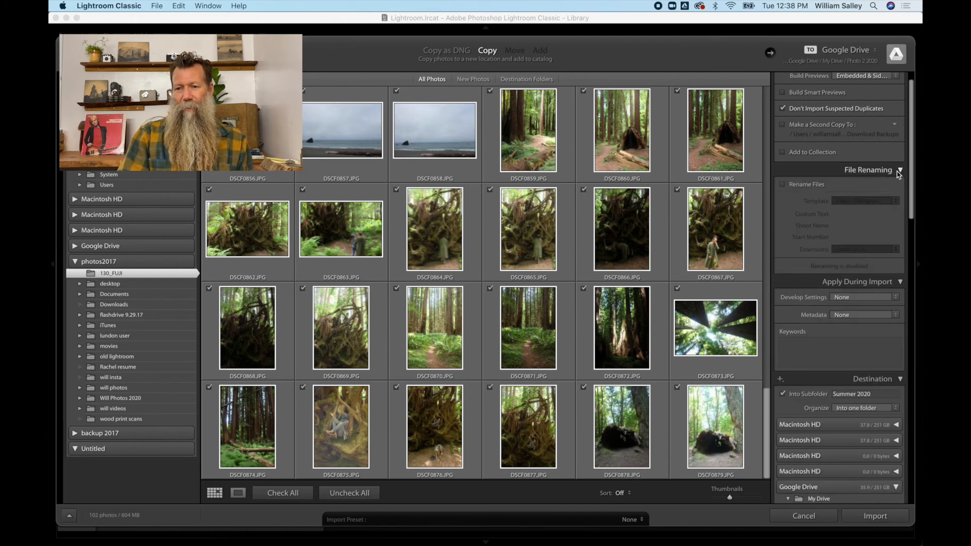
{"action": "left_click", "coordinate": [783, 184]}
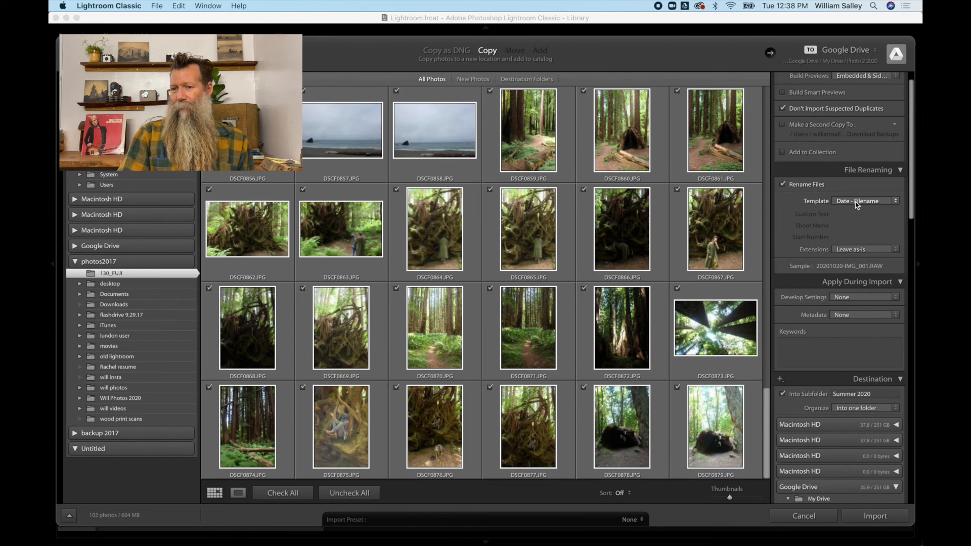
{"action": "left_click", "coordinate": [897, 203]}
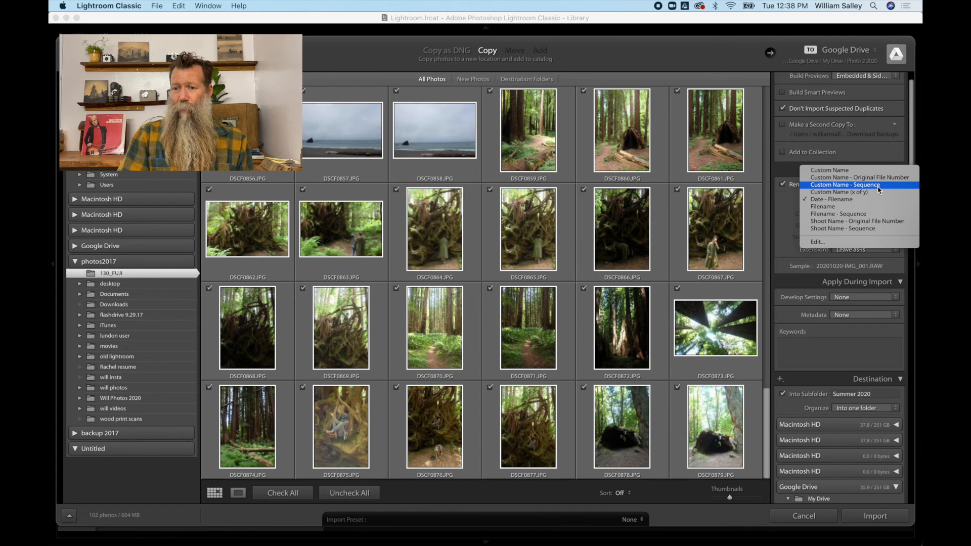
{"action": "left_click", "coordinate": [791, 221]}
{"action": "left_click", "coordinate": [782, 184]}
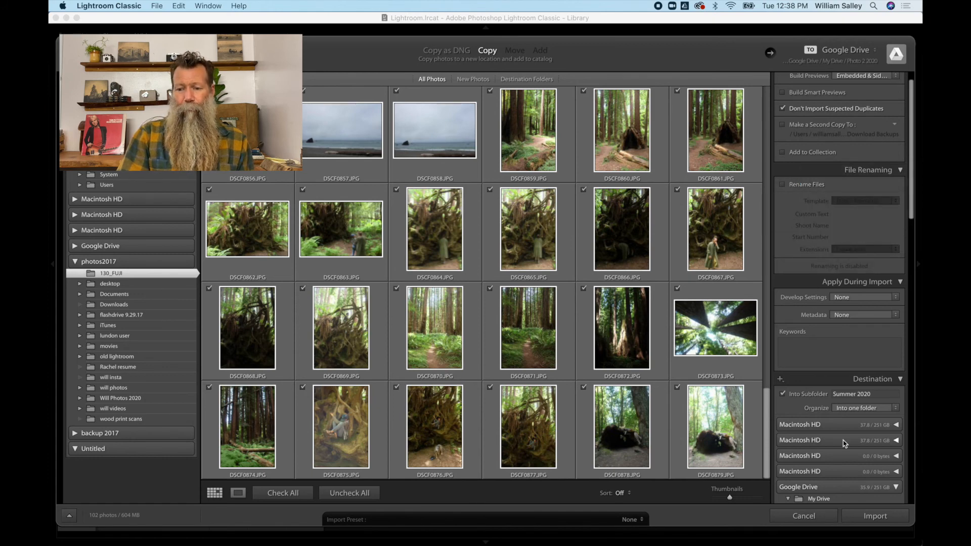
- Import the checked 130_FUJI photos into the catalog and dismiss the import results
{"action": "left_click", "coordinate": [878, 516]}
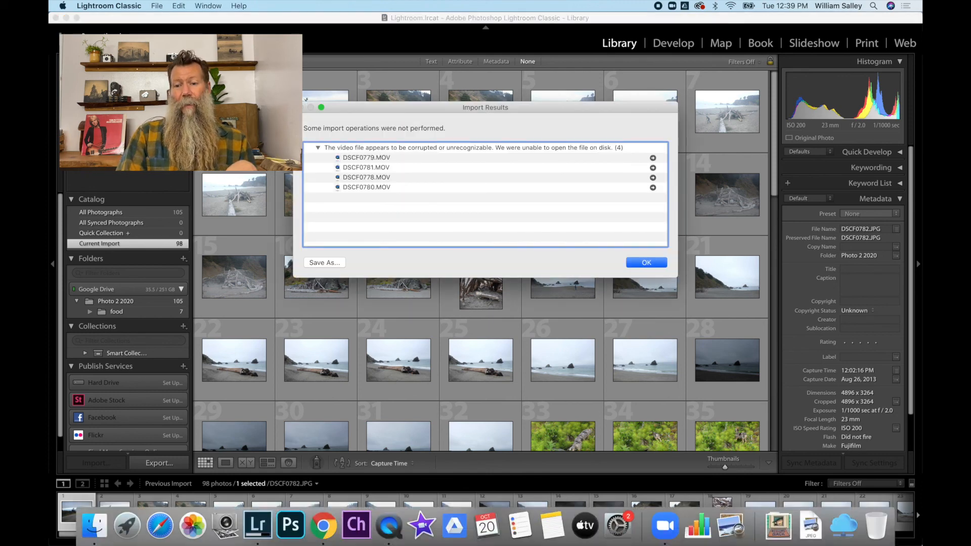
{"action": "left_click", "coordinate": [646, 263]}
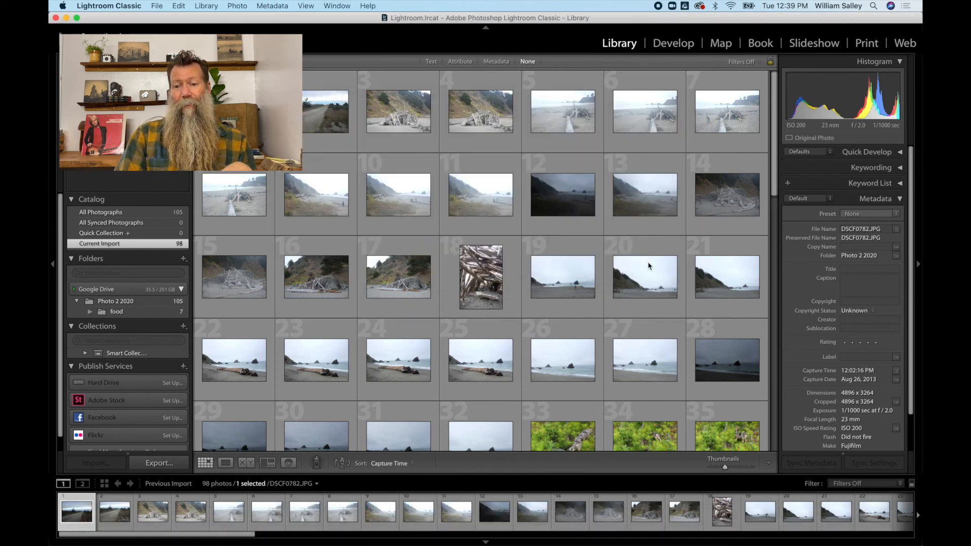